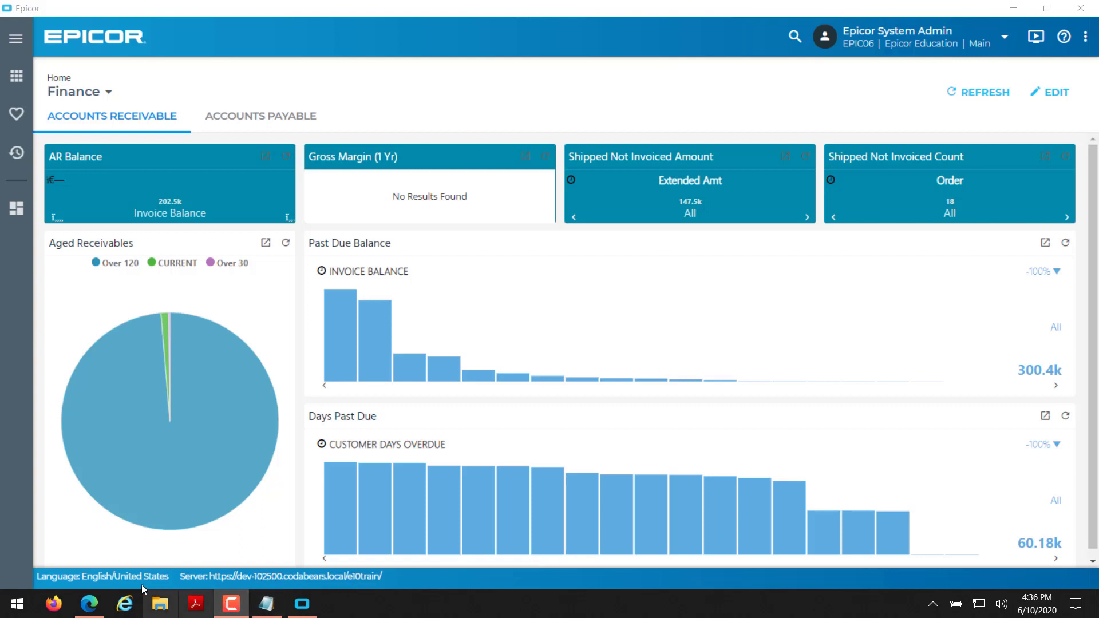
Switch to the Epicor REST API help page and highlight the dev-102500 server and E10Train instance in the URL
mouse_move(89, 603)
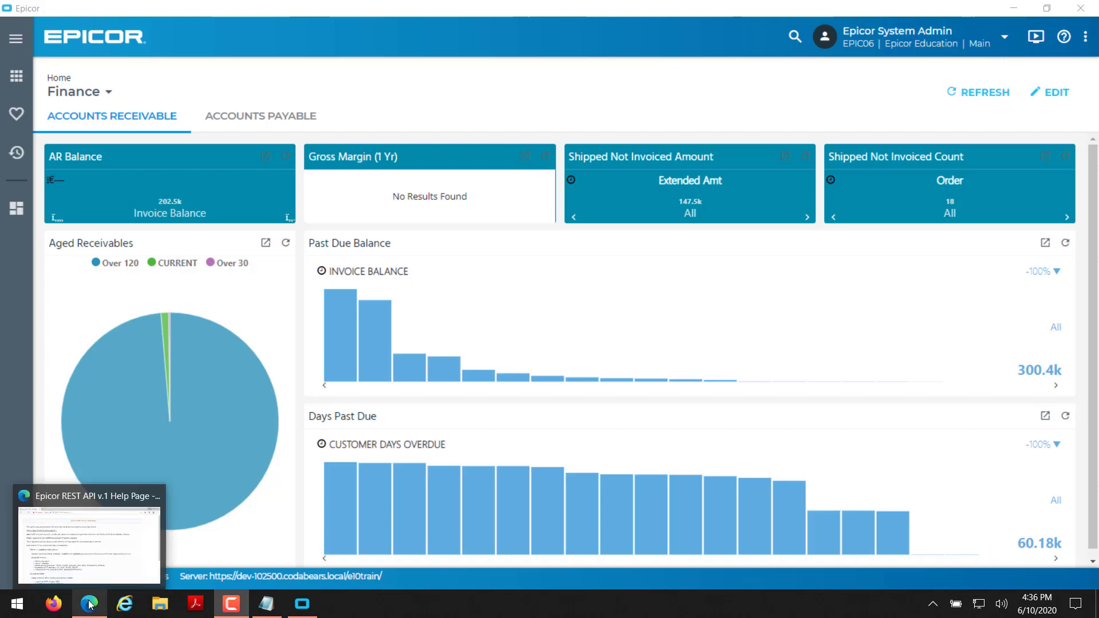
left_click(89, 557)
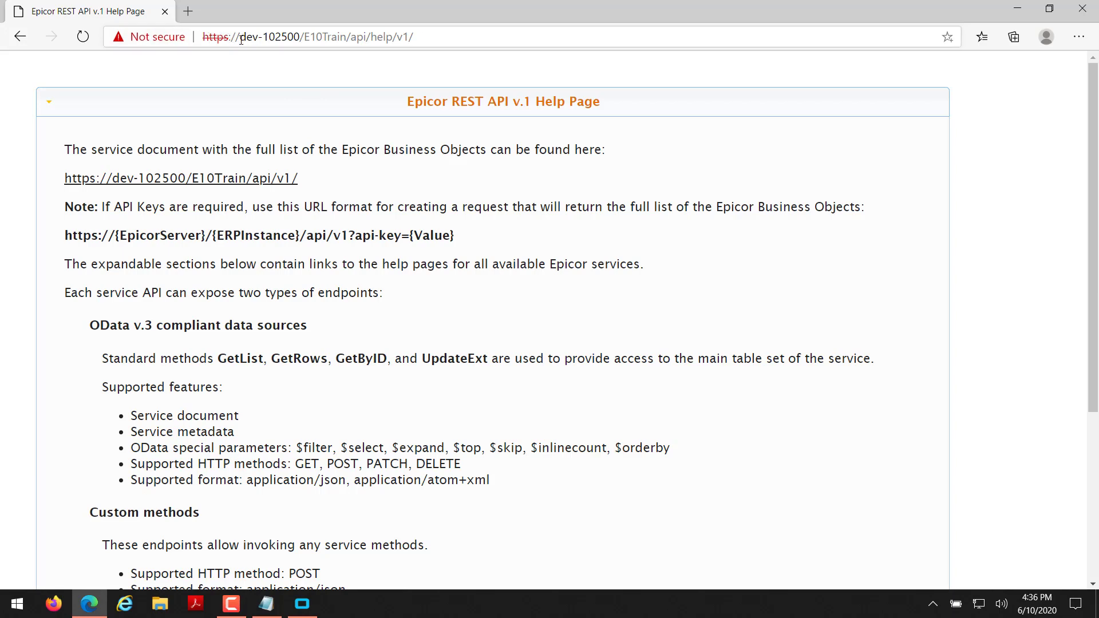
left_click_drag(240, 37, 302, 40)
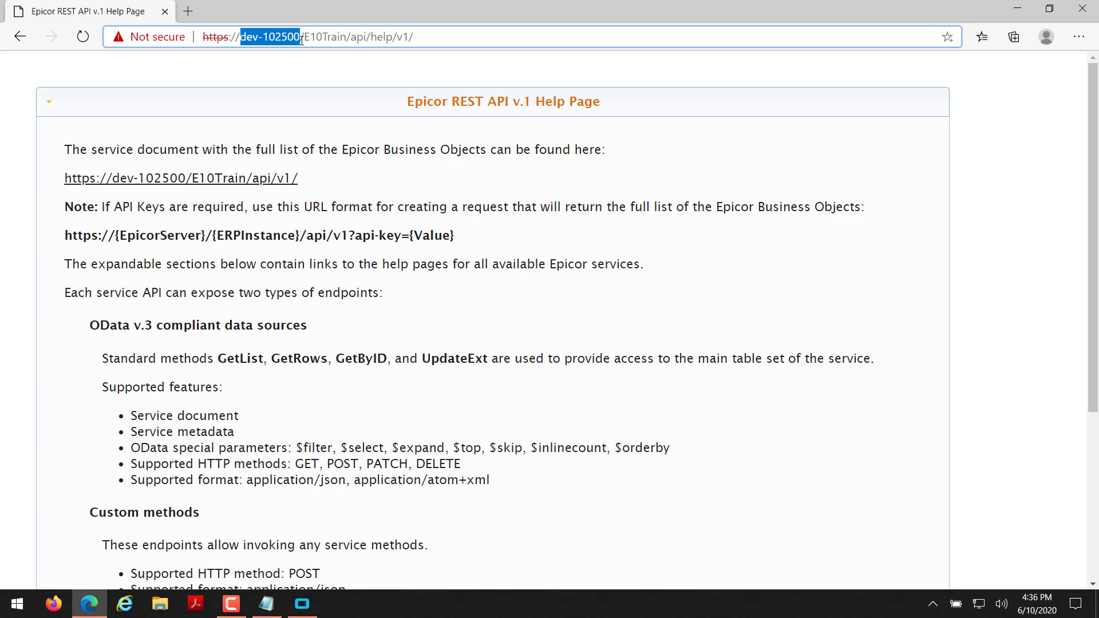
left_click_drag(303, 38, 352, 33)
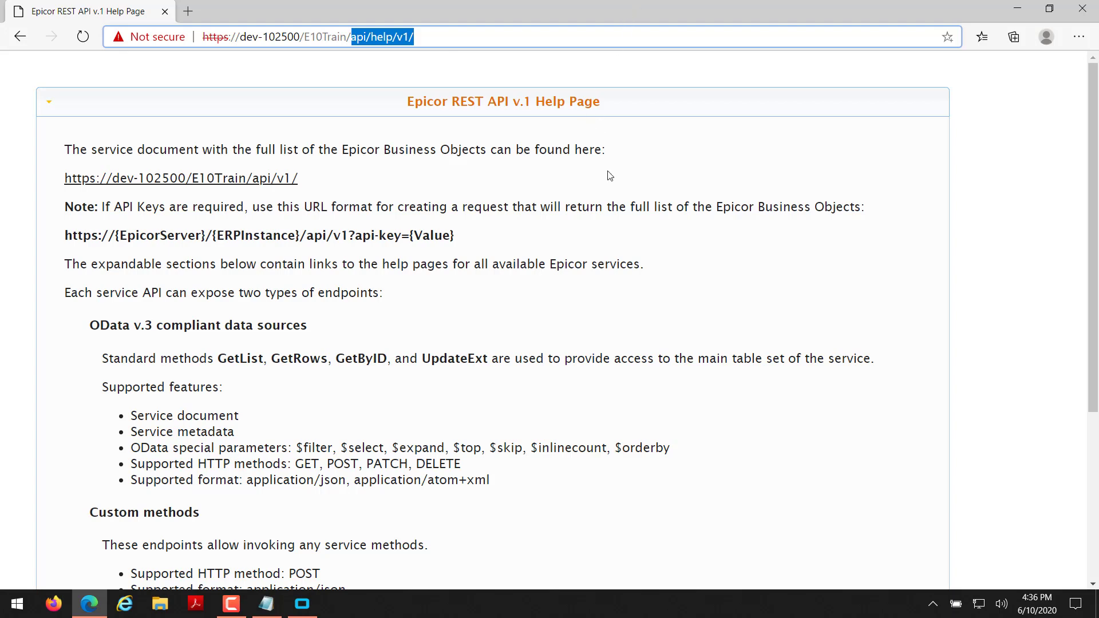
left_click(679, 172)
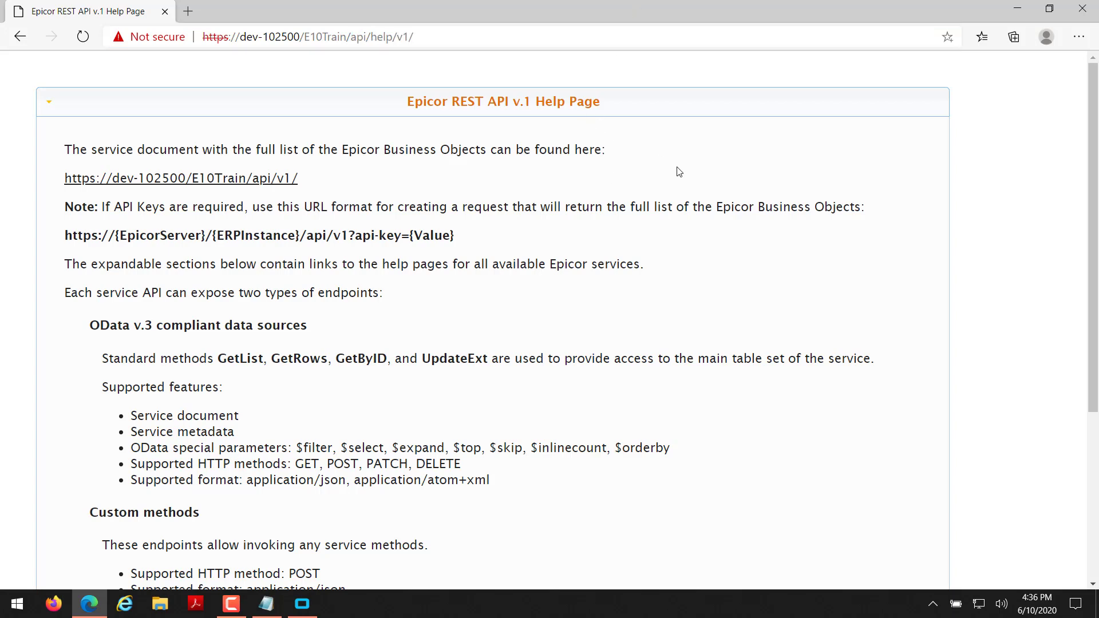
scroll(593, 147, "down", 1)
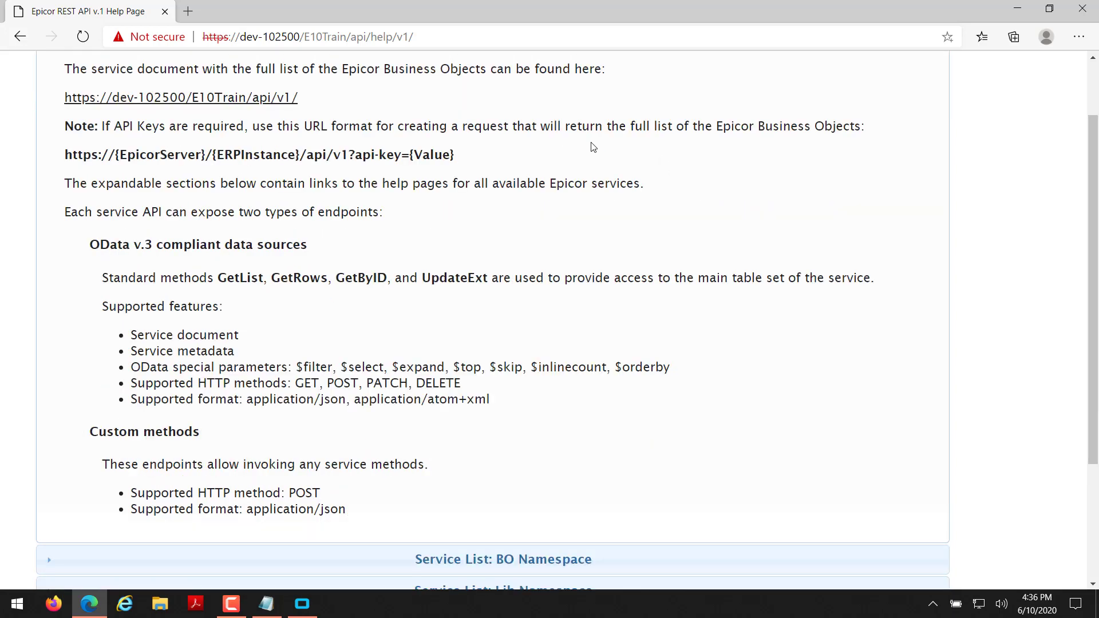
scroll(593, 147, "up", 1)
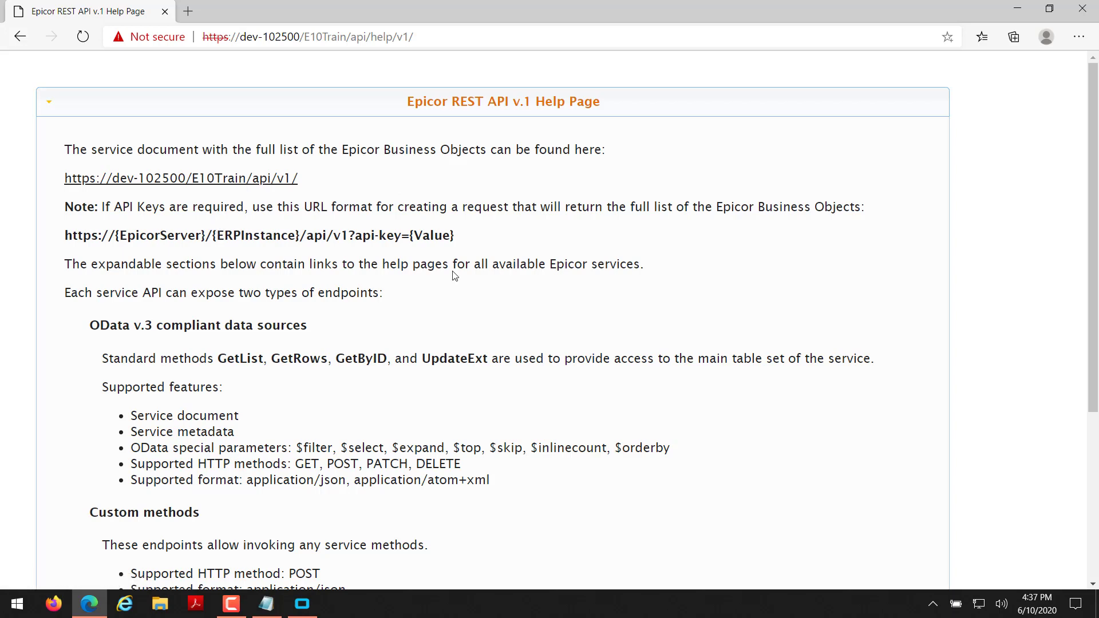
scroll(473, 262, "down", 2)
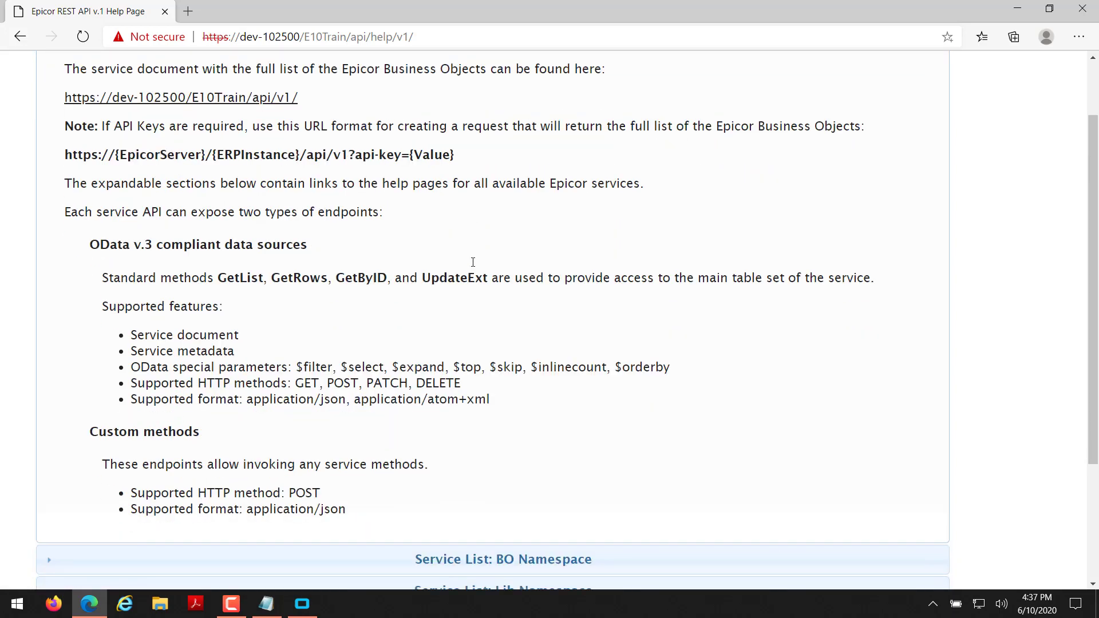
scroll(473, 263, "down", 1)
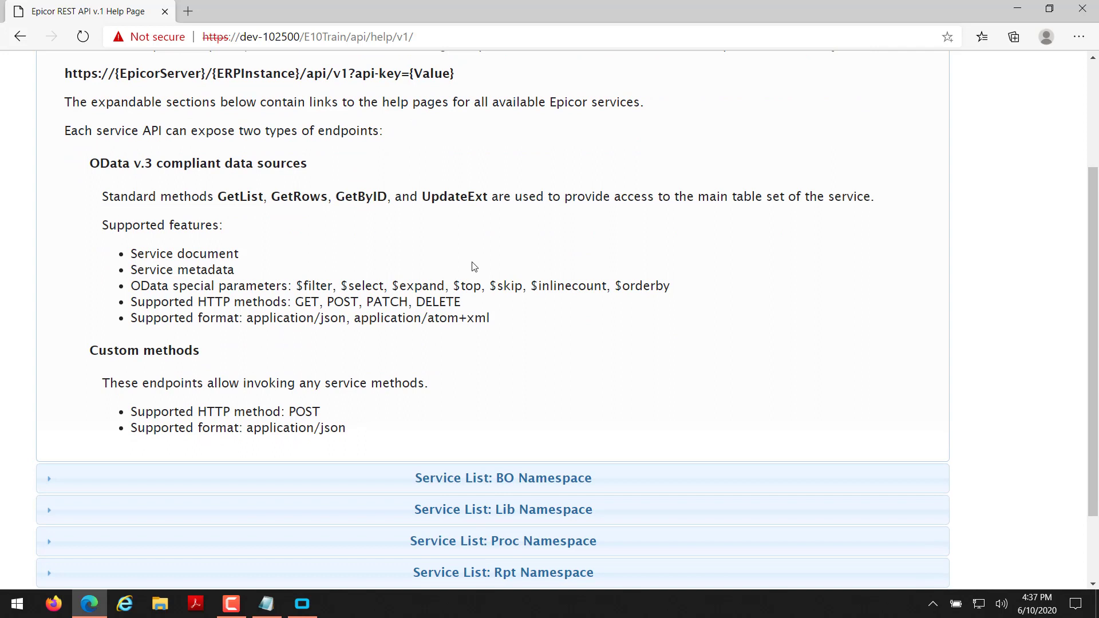
left_click_drag(118, 153, 315, 156)
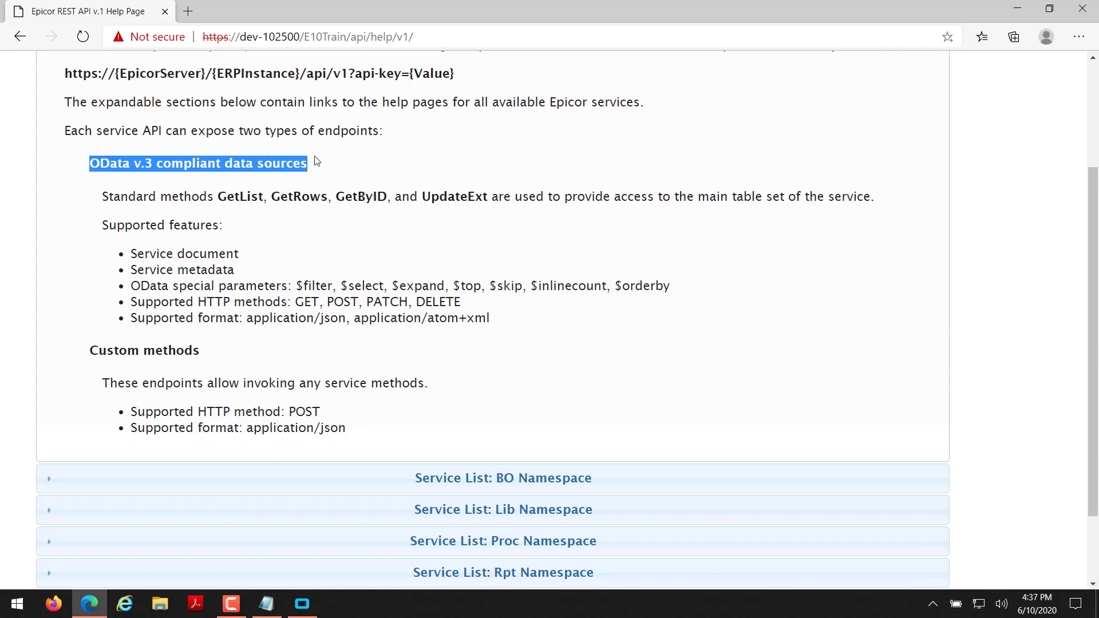
left_click(362, 170)
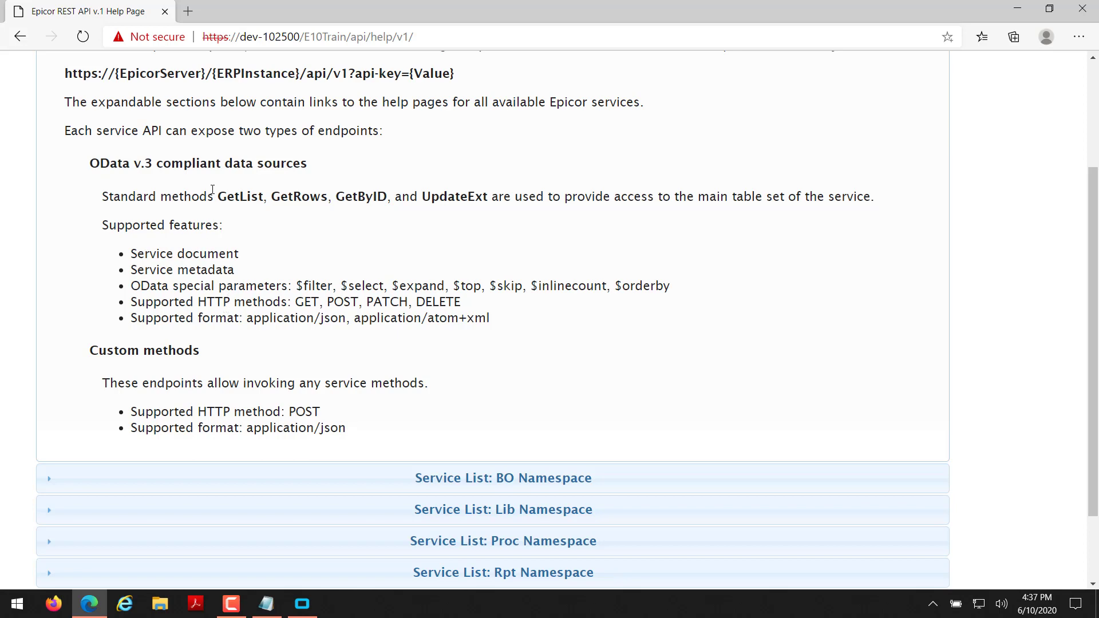
left_click_drag(222, 347, 107, 345)
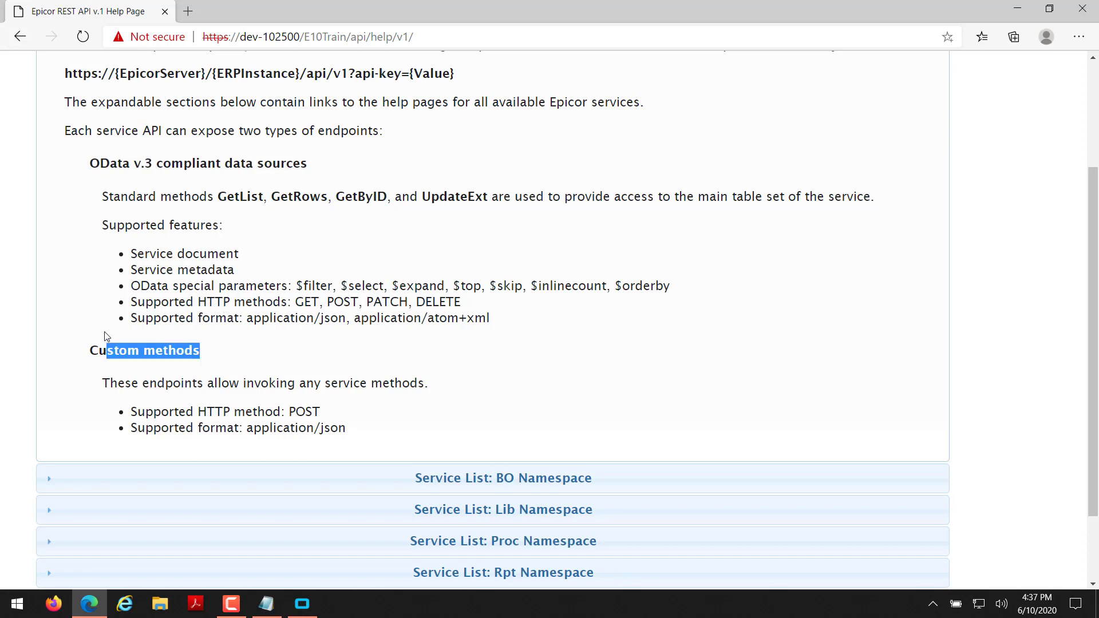
left_click(334, 347)
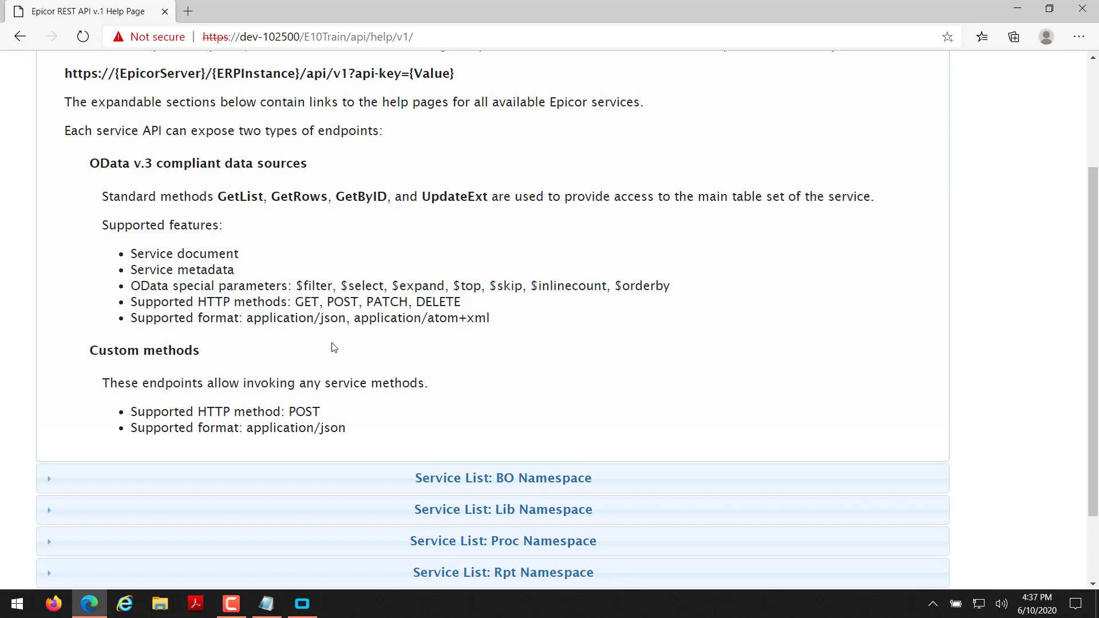
scroll(334, 347, "down", 2)
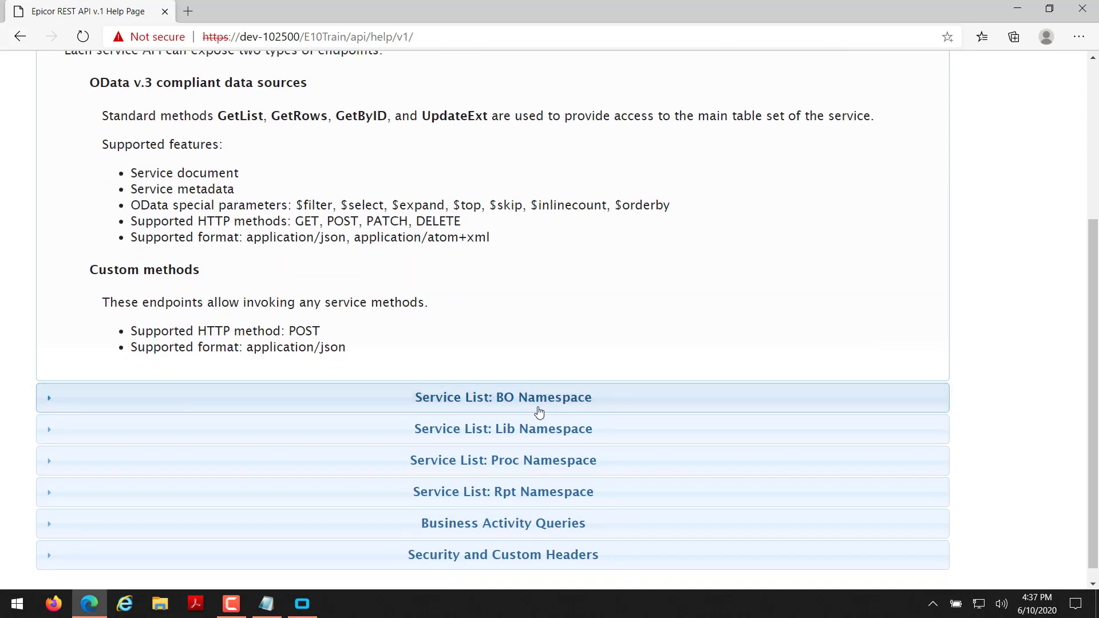
scroll(539, 411, "down", 1)
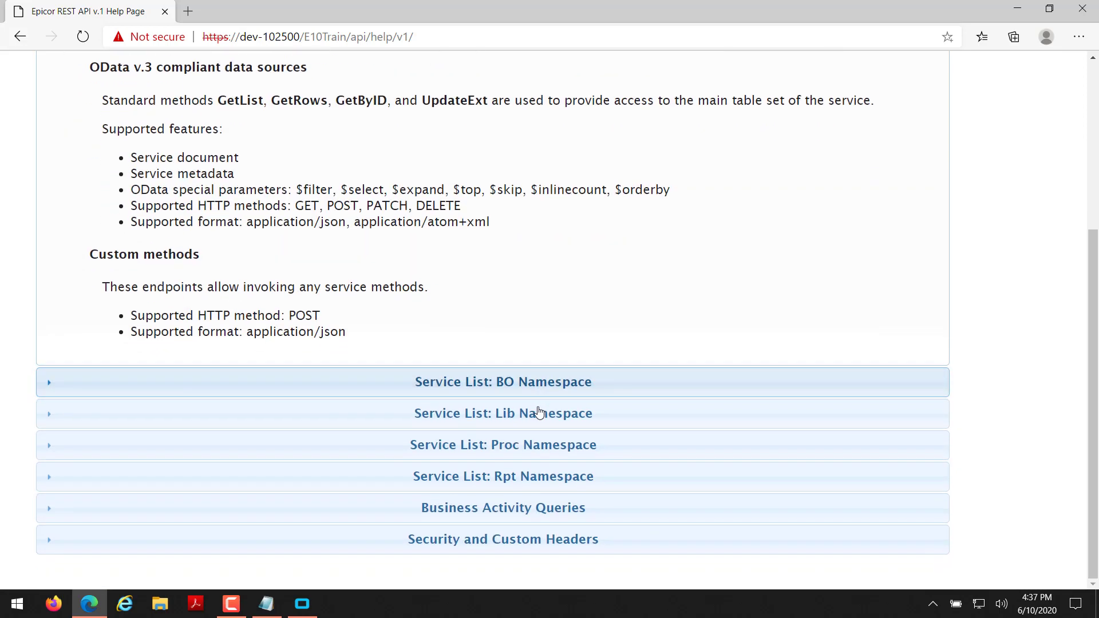
Expand the 'Service List: BO Namespace' section to reveal the Erp.BO service links
left_click(496, 389)
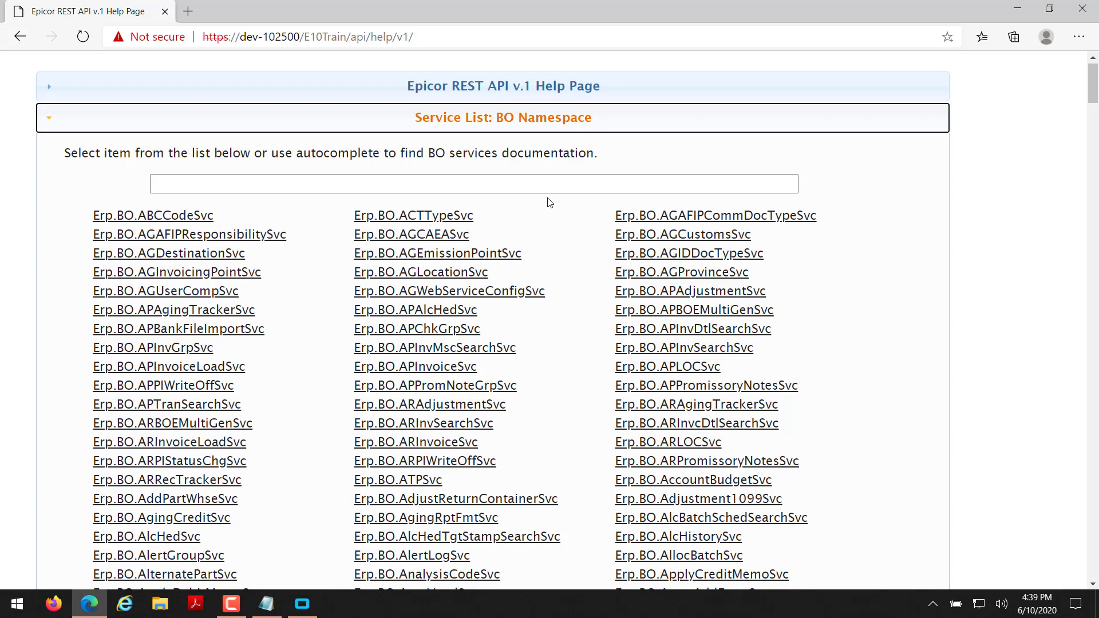
Collapse the BO Namespace list and expand the Lib Namespace list of Ice.LIB services
left_click(332, 118)
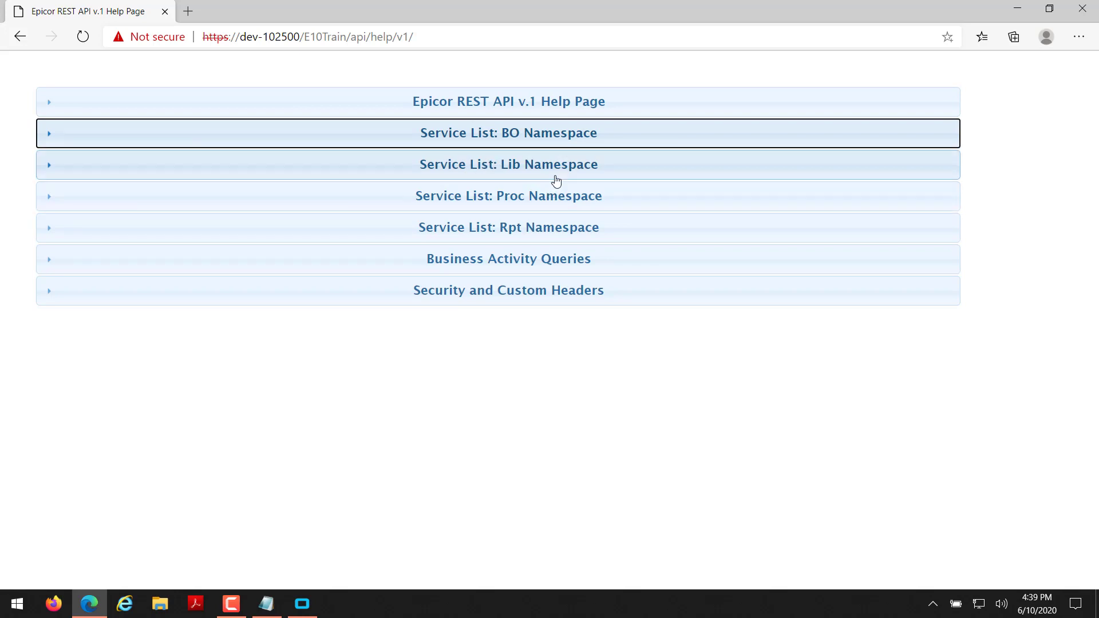
left_click(532, 171)
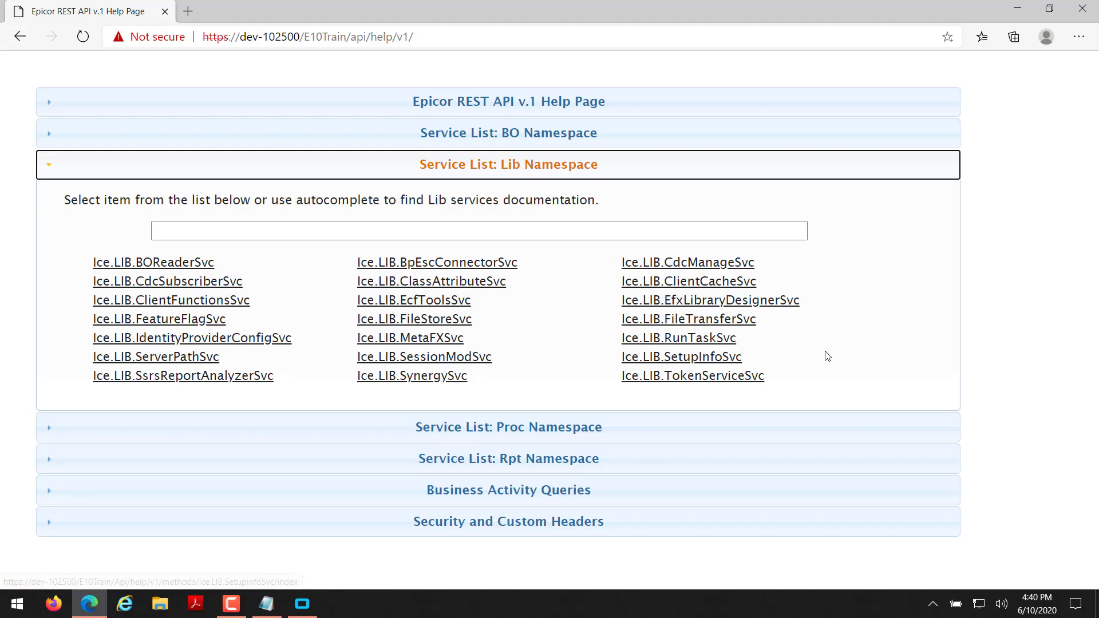
Open the Proc Namespace list, scroll through the Erp.PROC services, then collapse it again
left_click(484, 427)
scroll(560, 367, "down", 1)
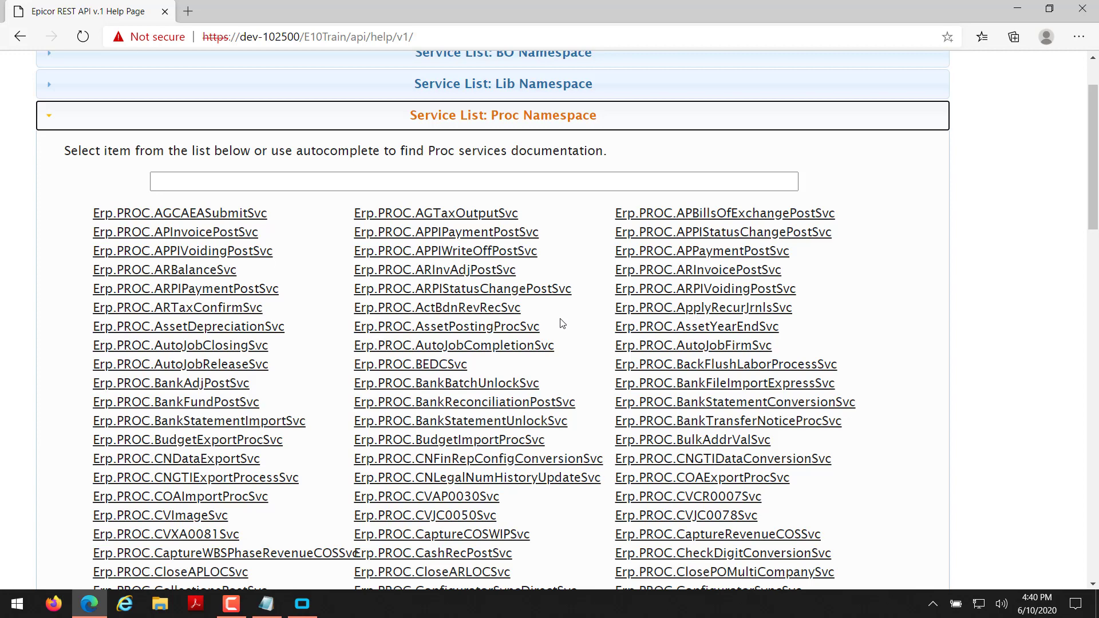
scroll(575, 339, "down", 4)
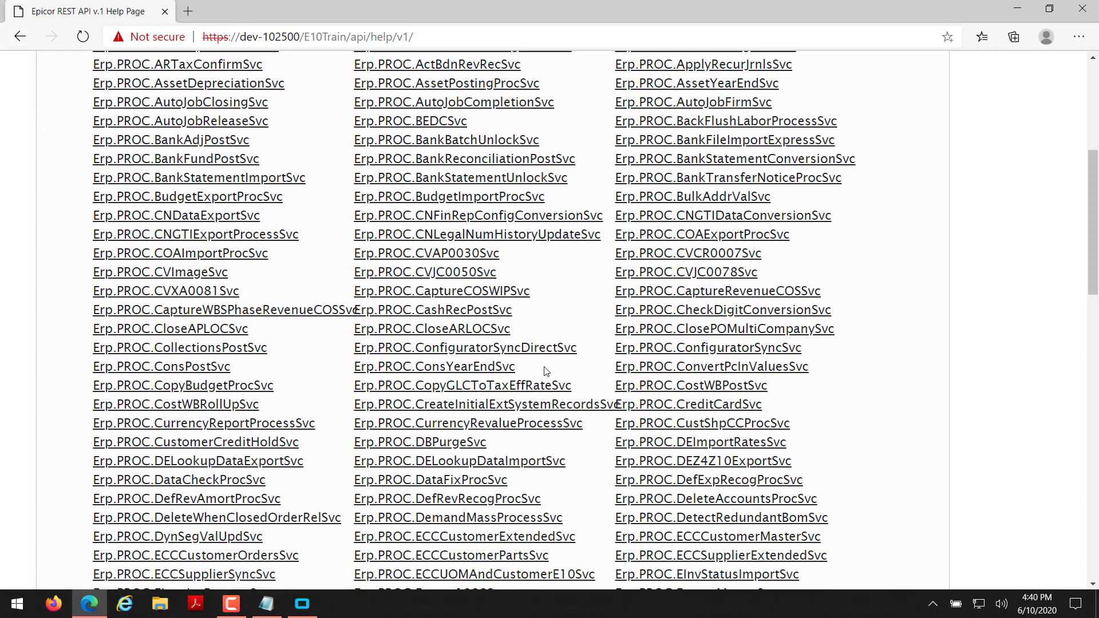
scroll(544, 371, "up", 3)
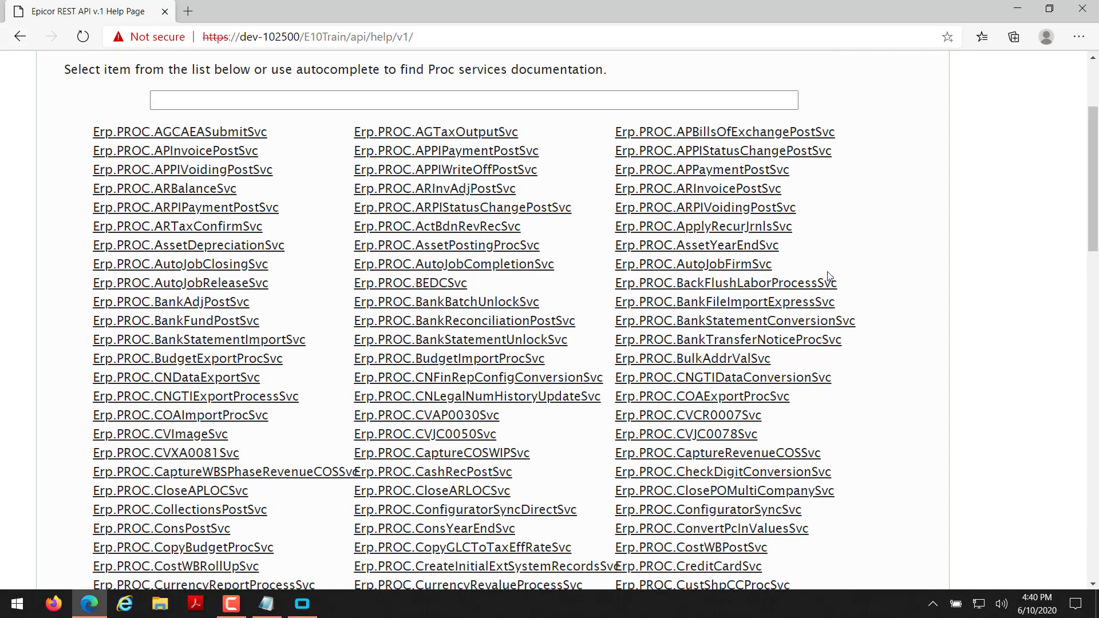
scroll(687, 258, "up", 2)
left_click(504, 114)
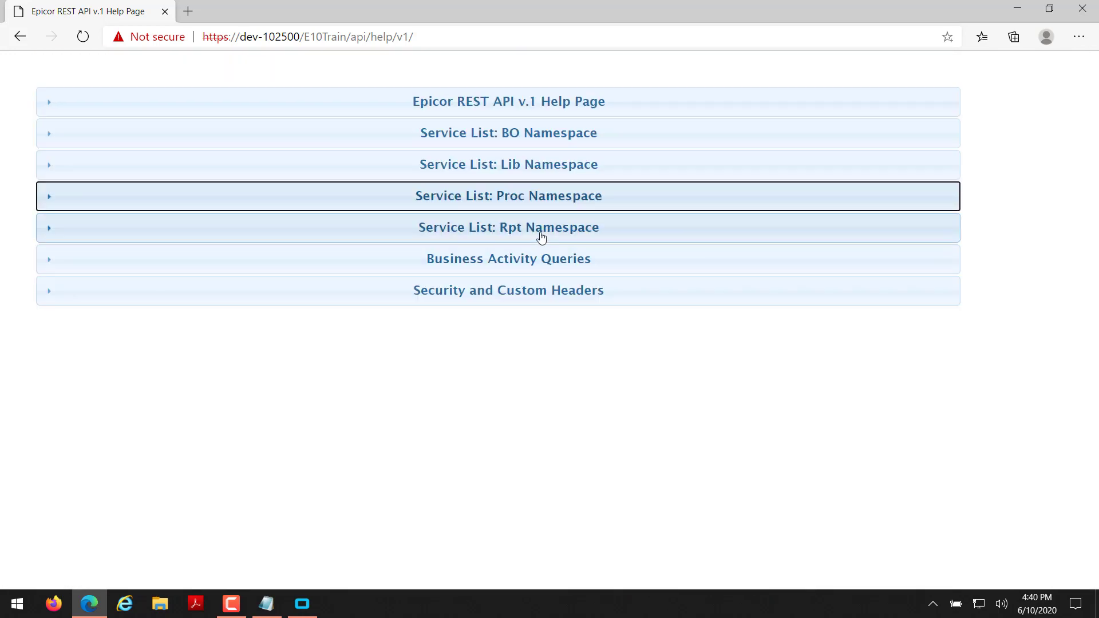
left_click(542, 235)
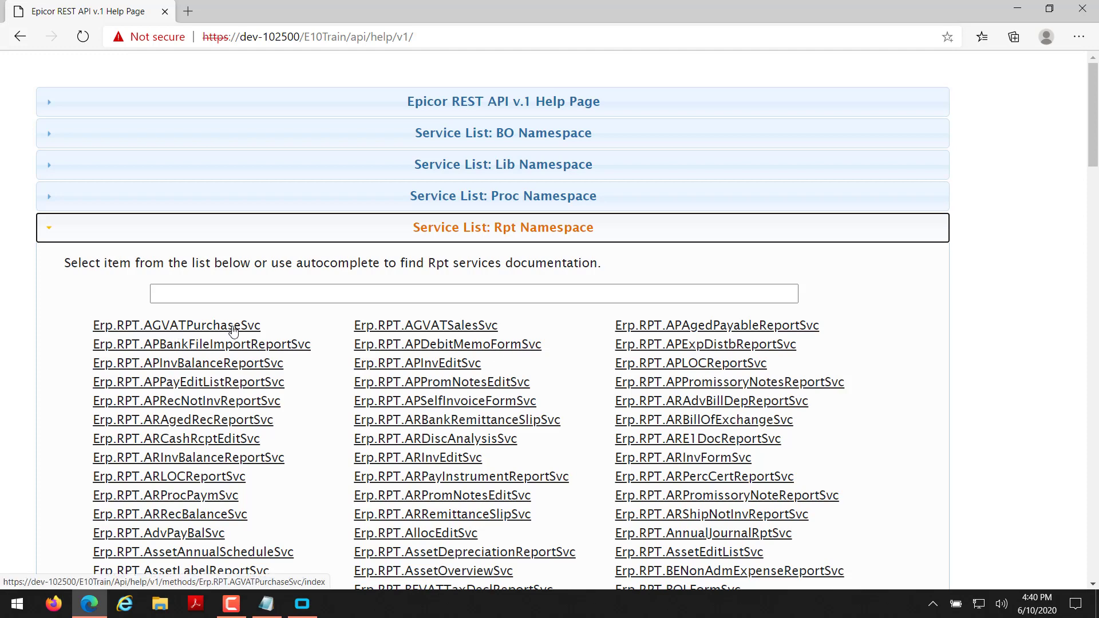
scroll(252, 358, "down", 1)
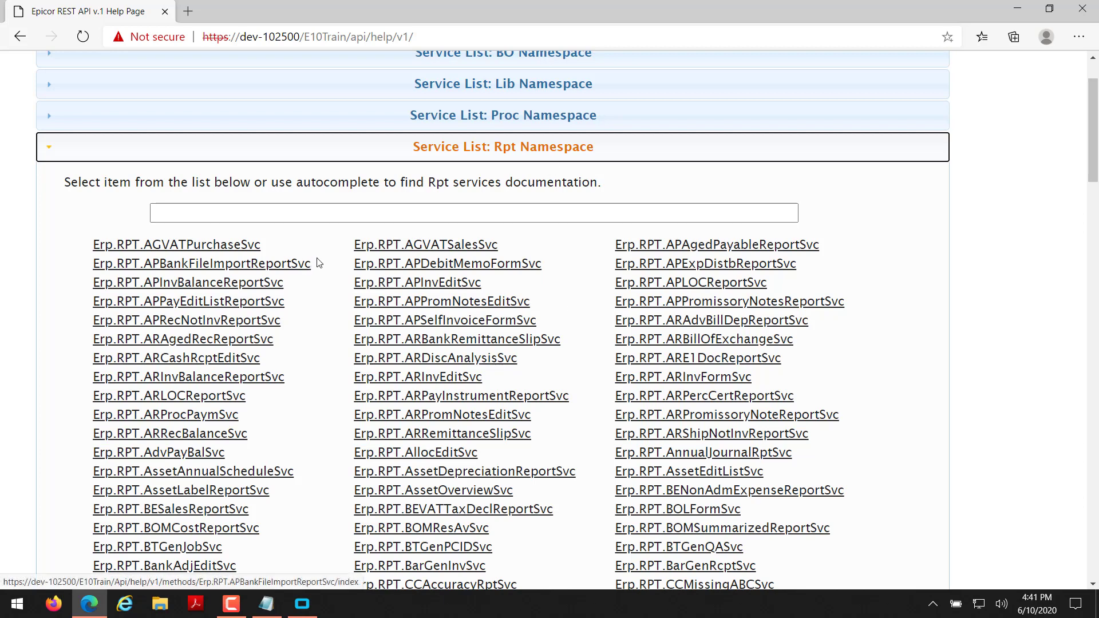
left_click(488, 159)
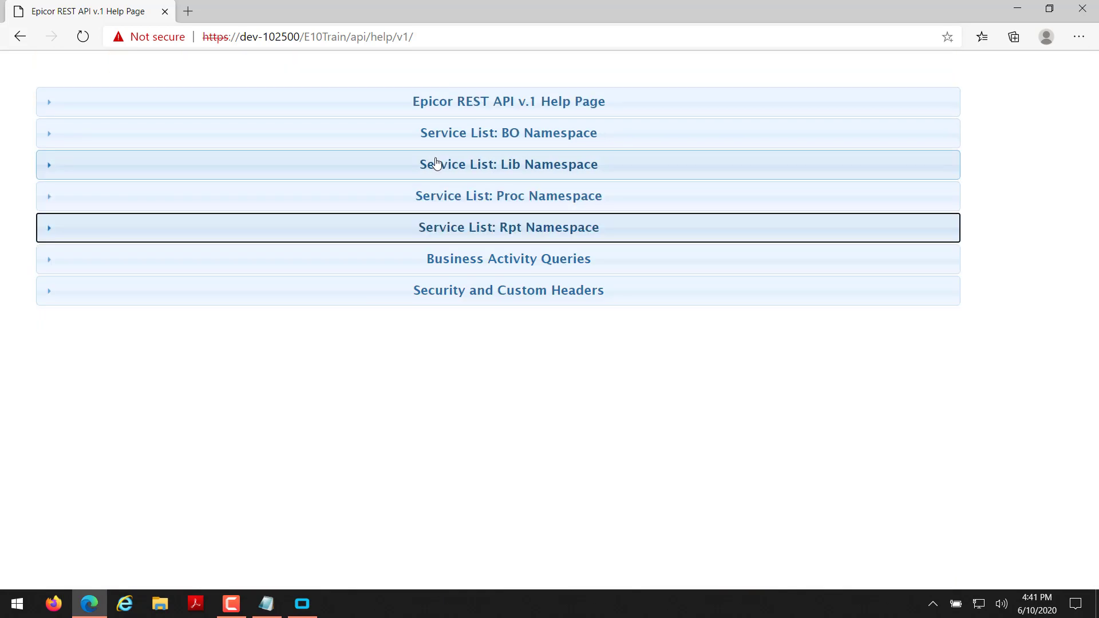
Expand Business Activity Queries, scroll through its BaqSvc URIs and help form, then collapse the section
left_click(478, 268)
scroll(423, 435, "down", 1)
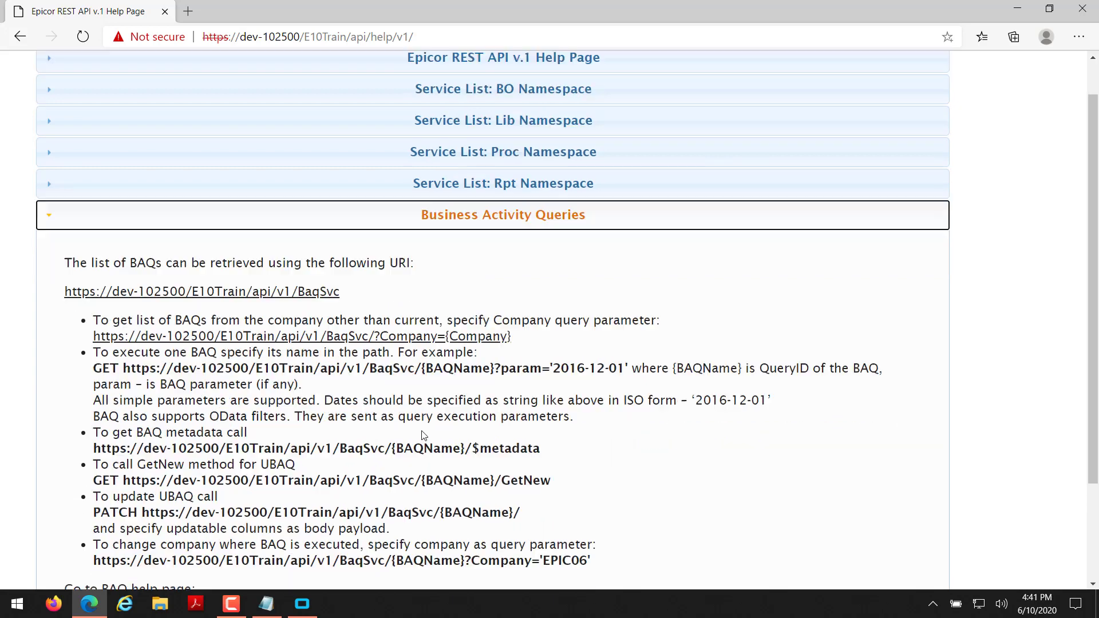
scroll(423, 435, "down", 3)
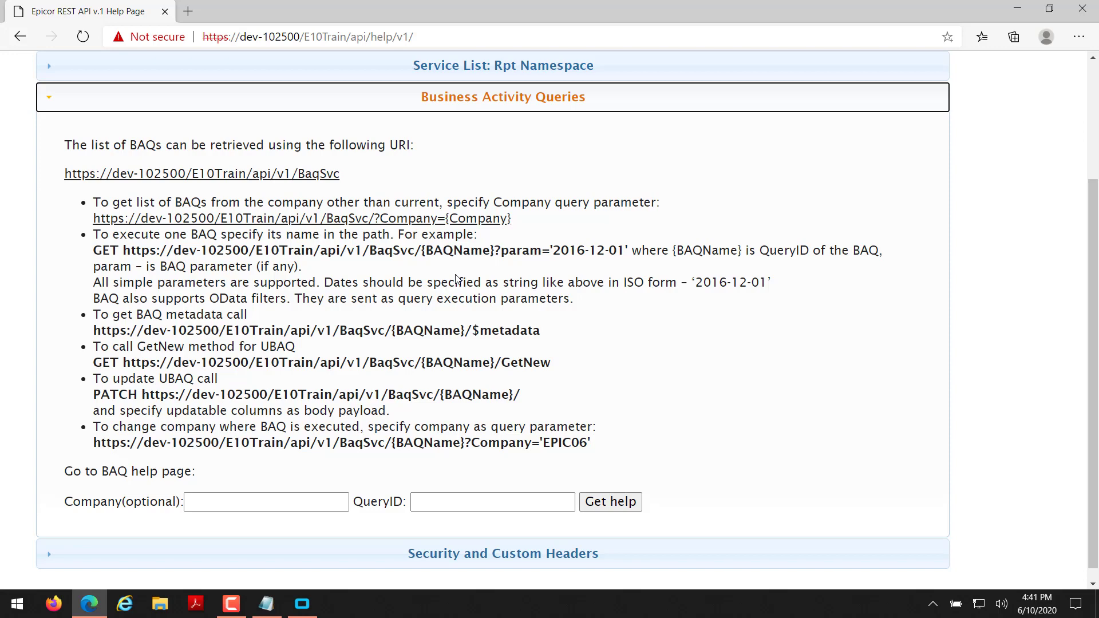
left_click(847, 104)
Read the Security and Custom Headers notes, collapse them, and reopen the BO Namespace service list
left_click(562, 278)
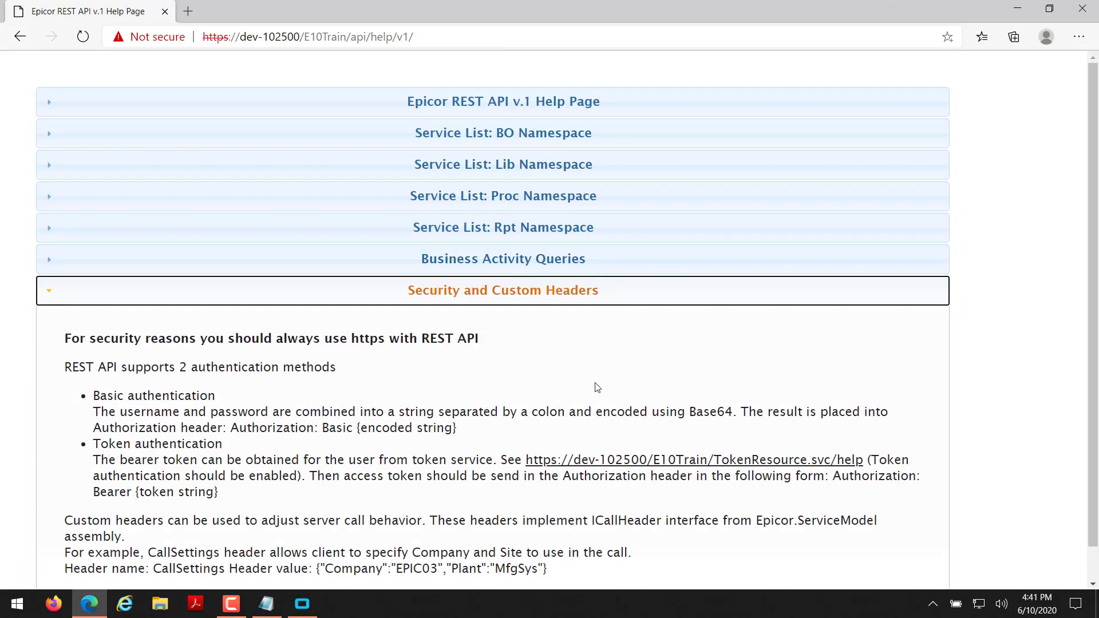
scroll(411, 366, "down", 1)
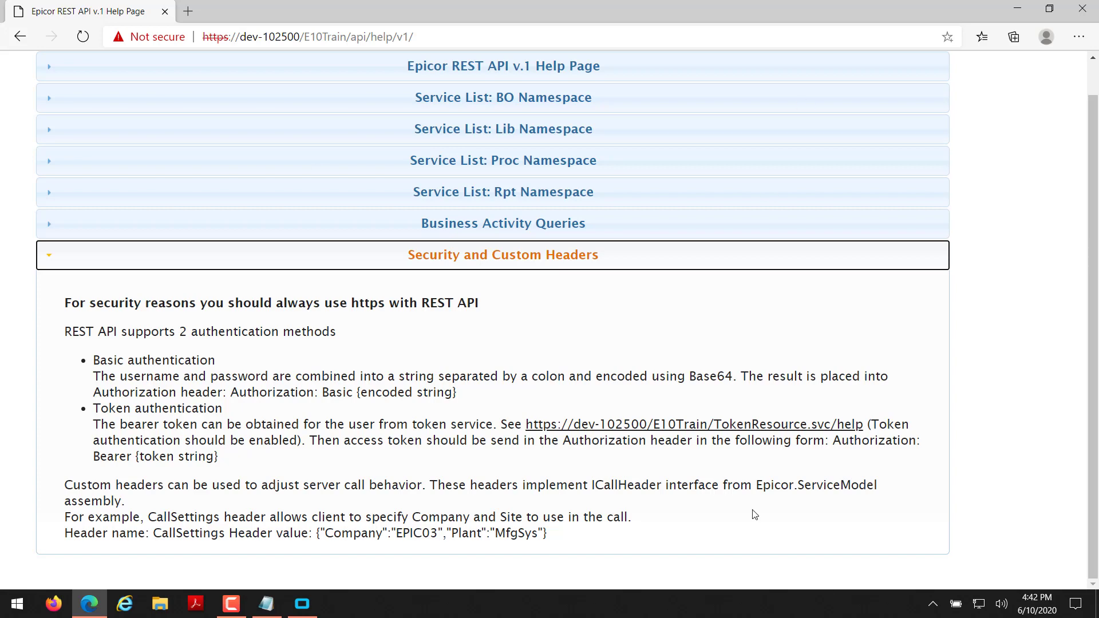
left_click(490, 264)
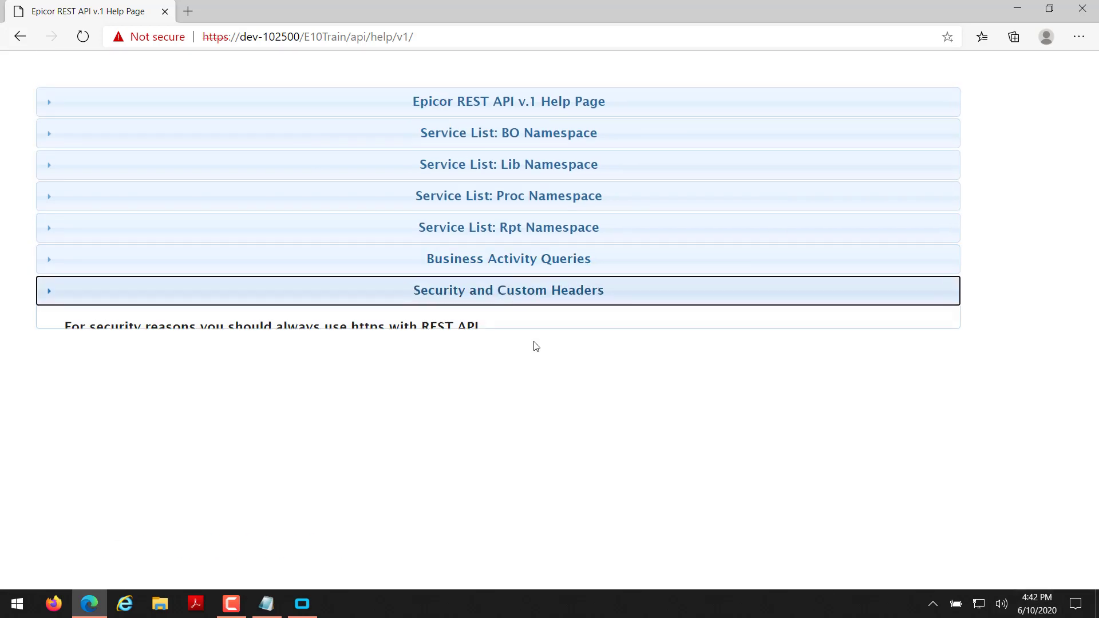
left_click(564, 143)
Type Erp.BO.SalesORder into the BO services search box to filter the suggestions
left_click(602, 200)
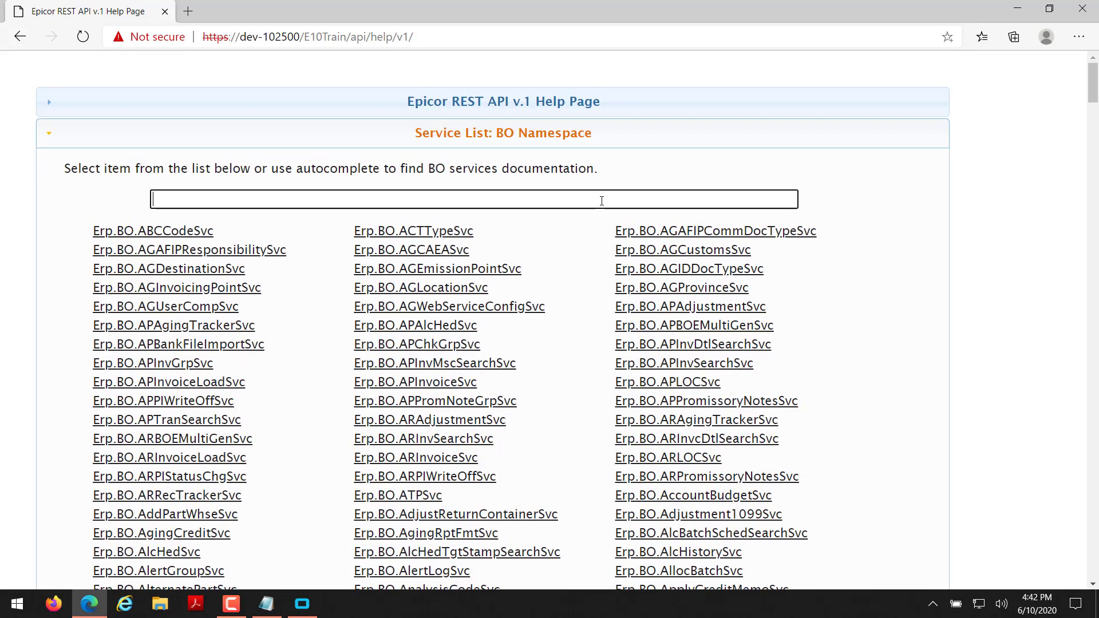
type("Erp.BO.")
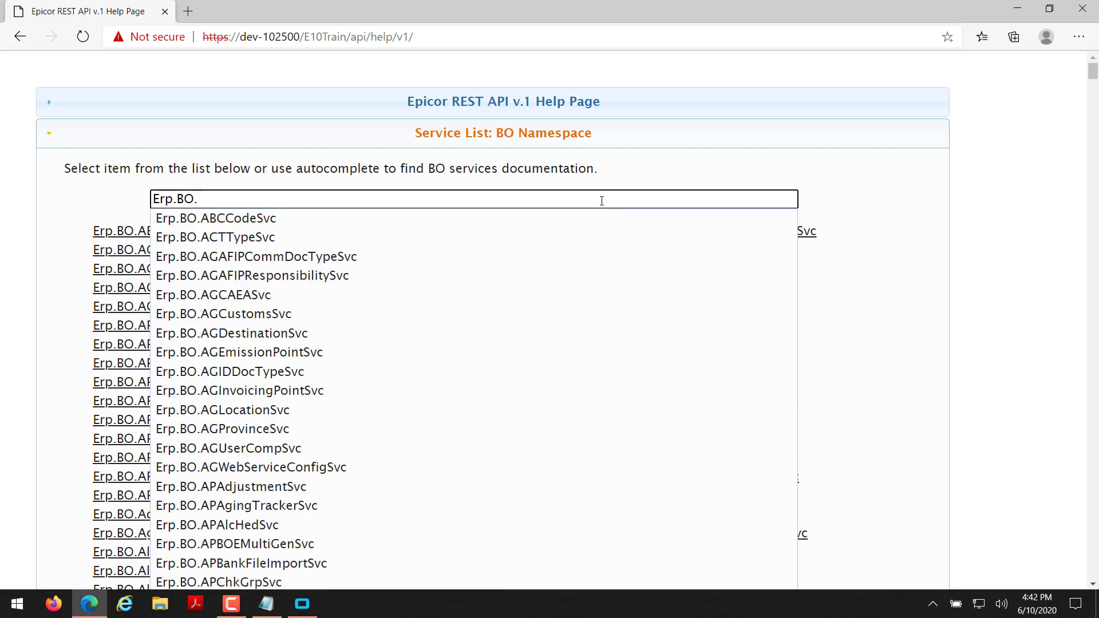
type("SalesORder")
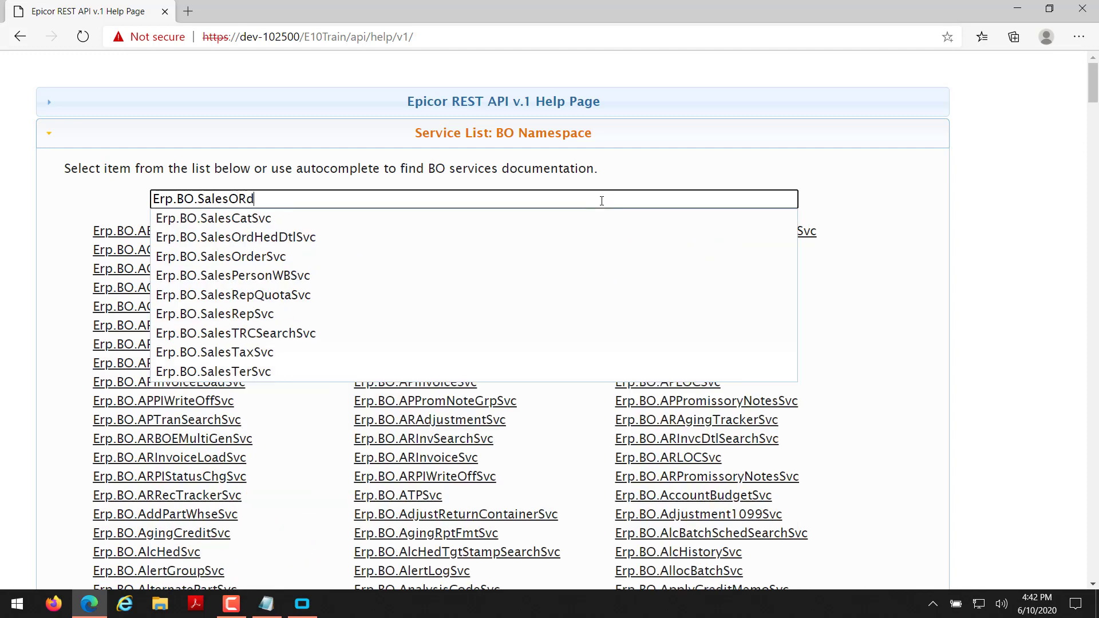
Open the Erp.BO.SalesOrderSvc documentation page from the suggestions
left_click(257, 220)
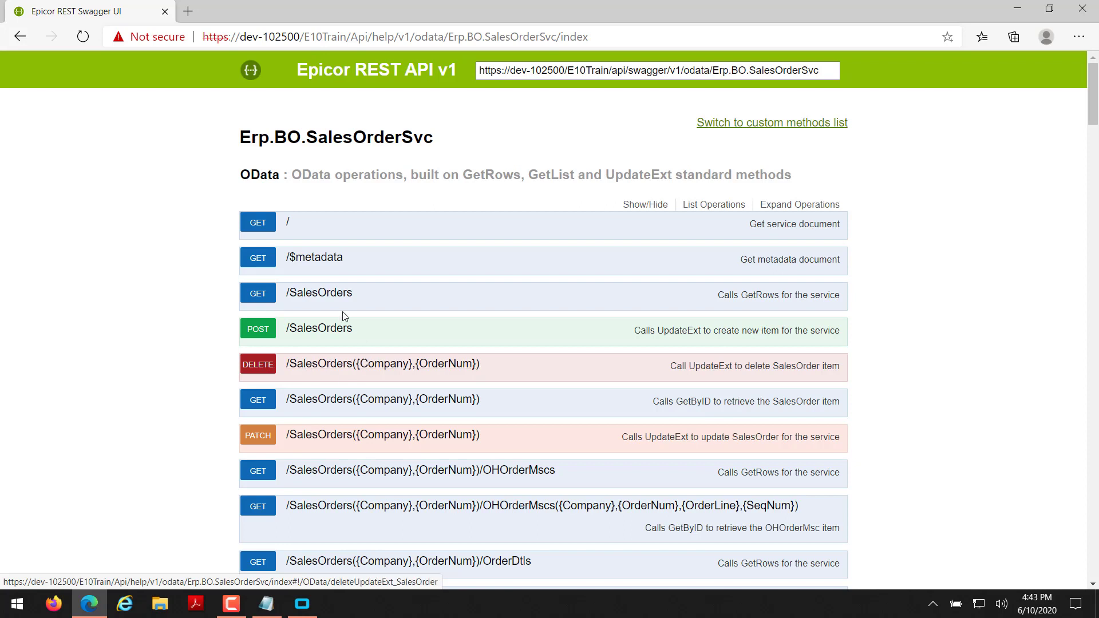
Expand the GET /SalesOrders operation and scroll to its query parameters, focusing the $select box
left_click(297, 301)
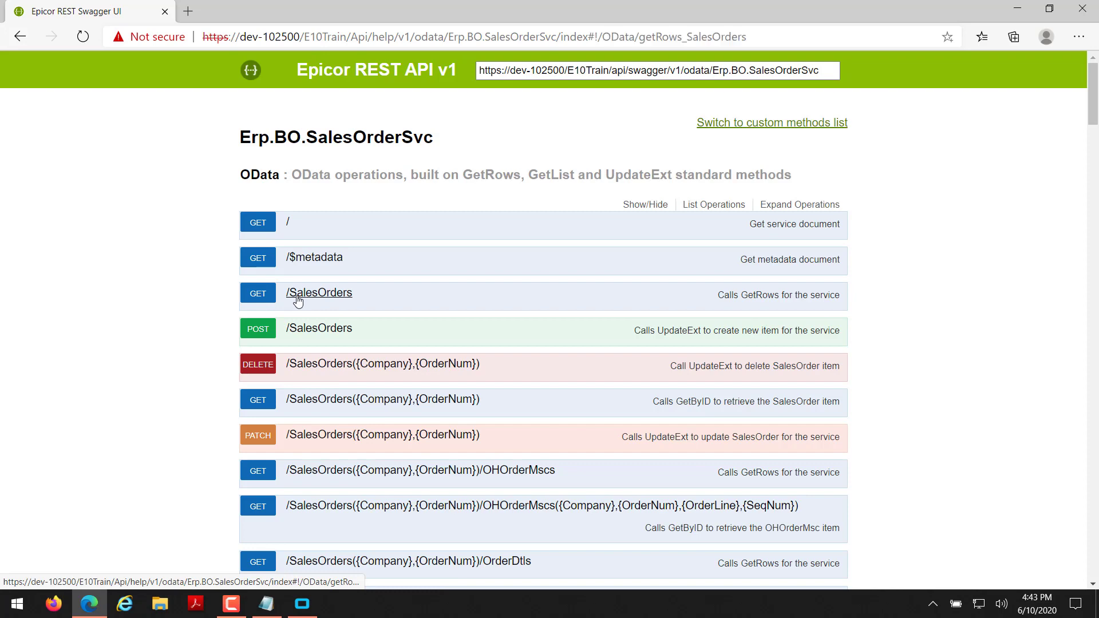
scroll(401, 330, "down", 6)
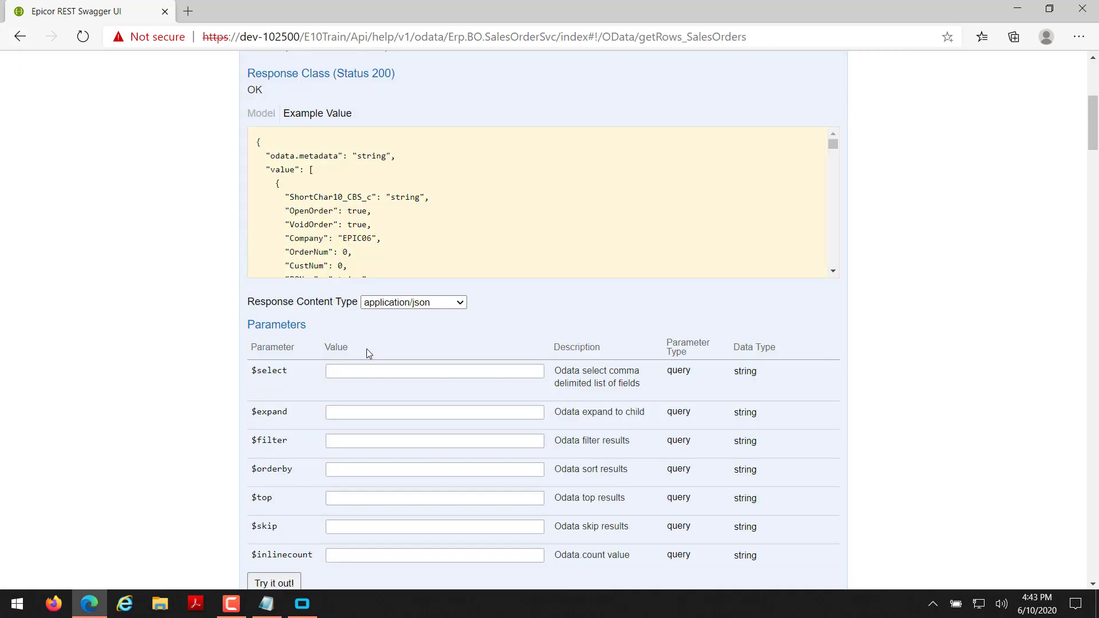
scroll(196, 256, "up", 1)
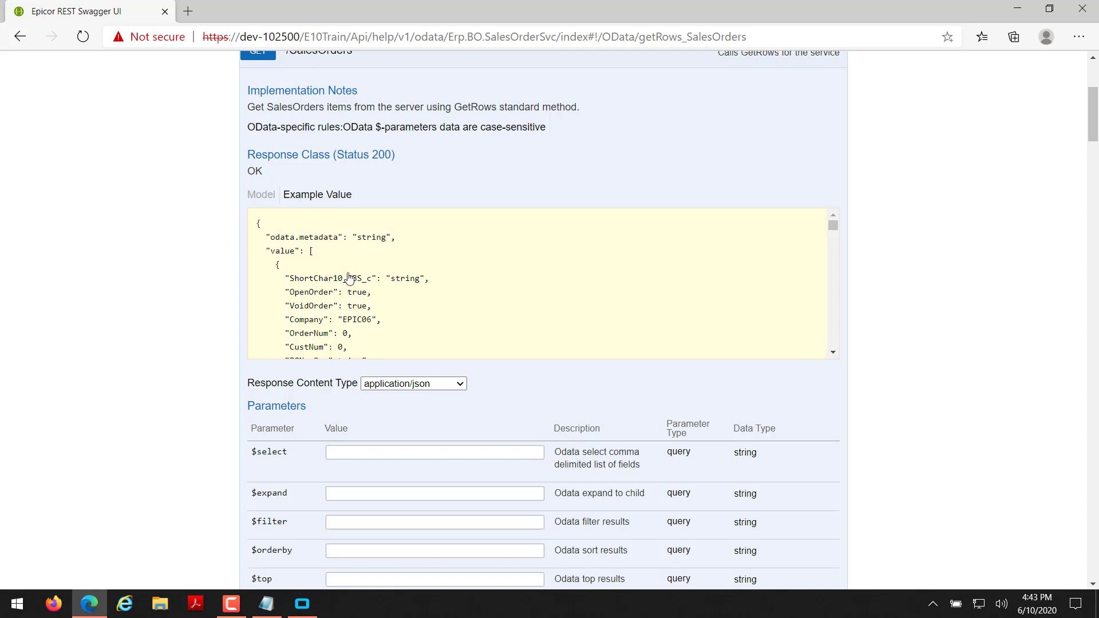
scroll(349, 278, "down", 3)
scroll(349, 279, "down", 5)
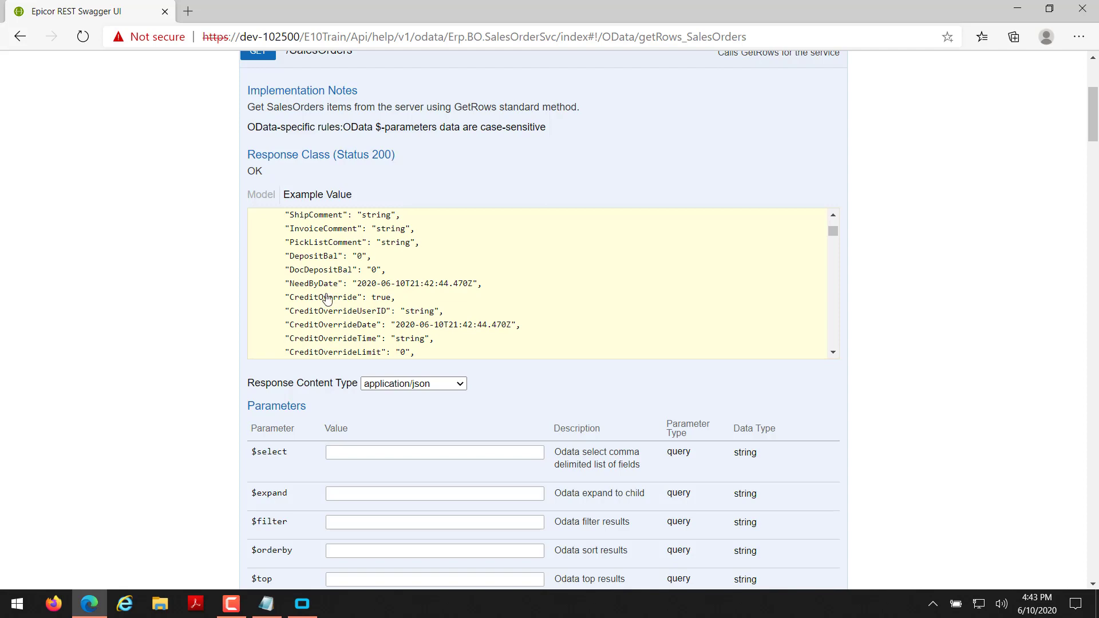
scroll(177, 324, "down", 4)
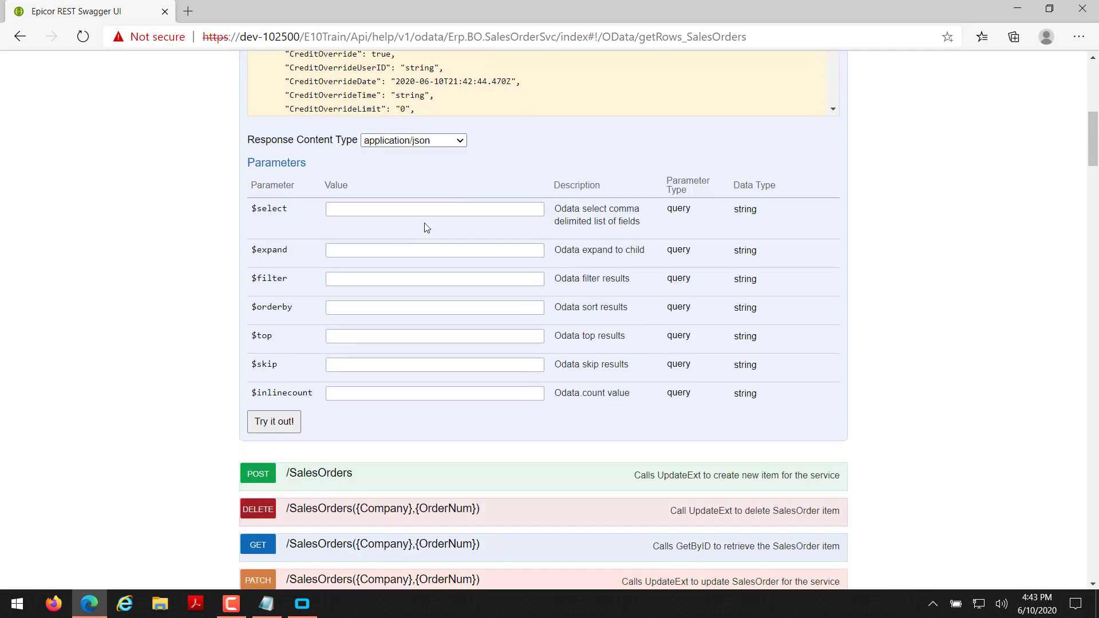
left_click(428, 216)
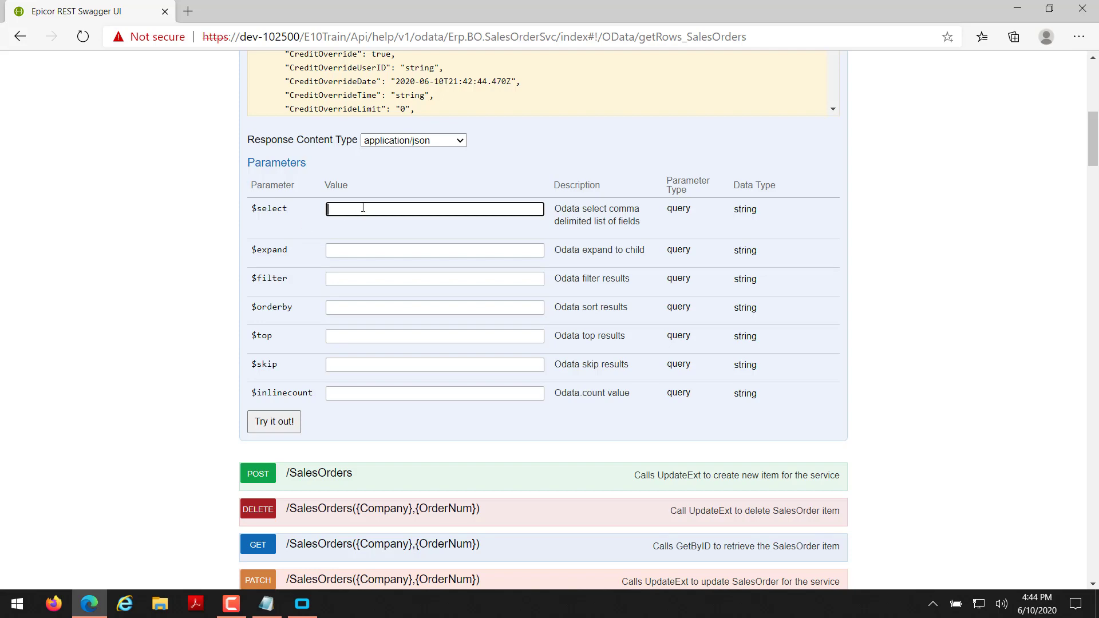
scroll(466, 269, "up", 1)
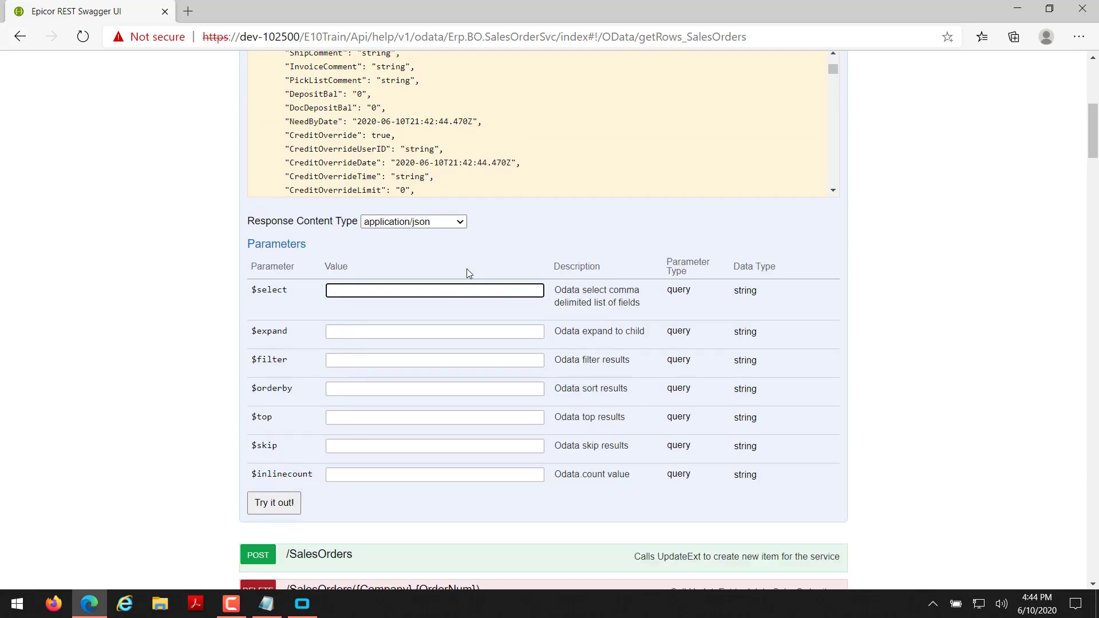
scroll(452, 281, "up", 5)
scroll(422, 365, "down", 4)
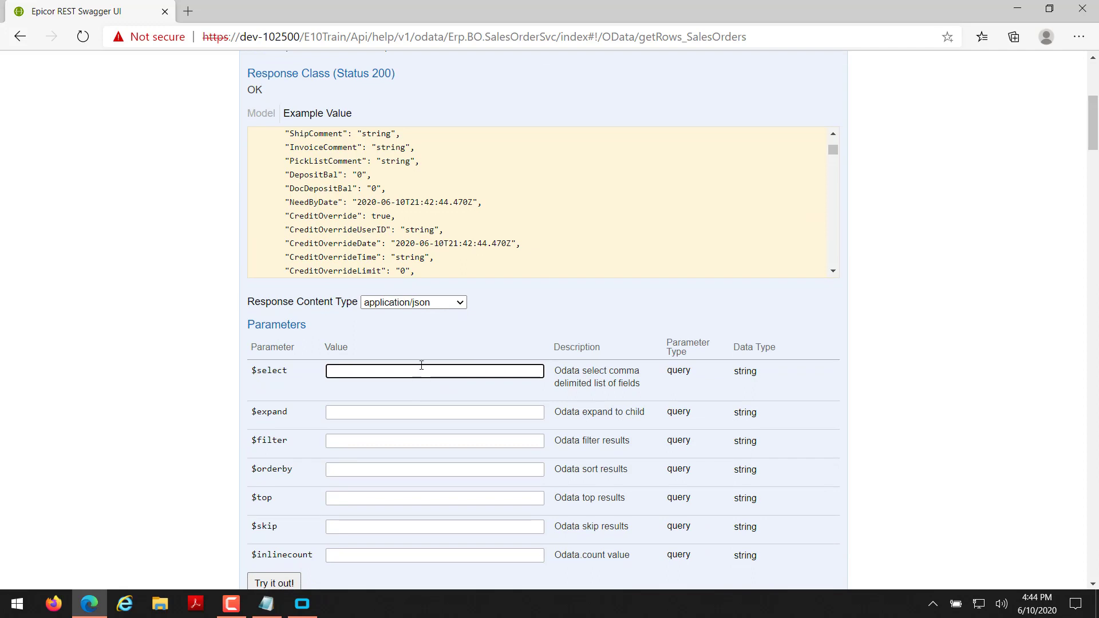
Query sales orders with $select Company,OrderNum, $filter Company eq 'EPIC06' and $top 5
type("Company,OrderNum")
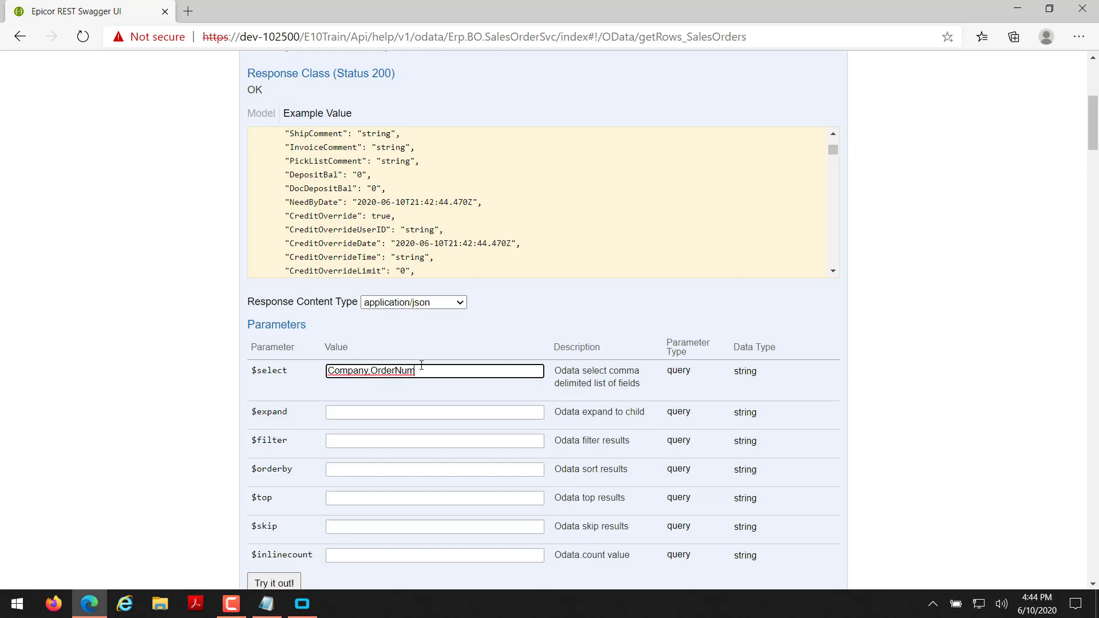
scroll(424, 367, "down", 3)
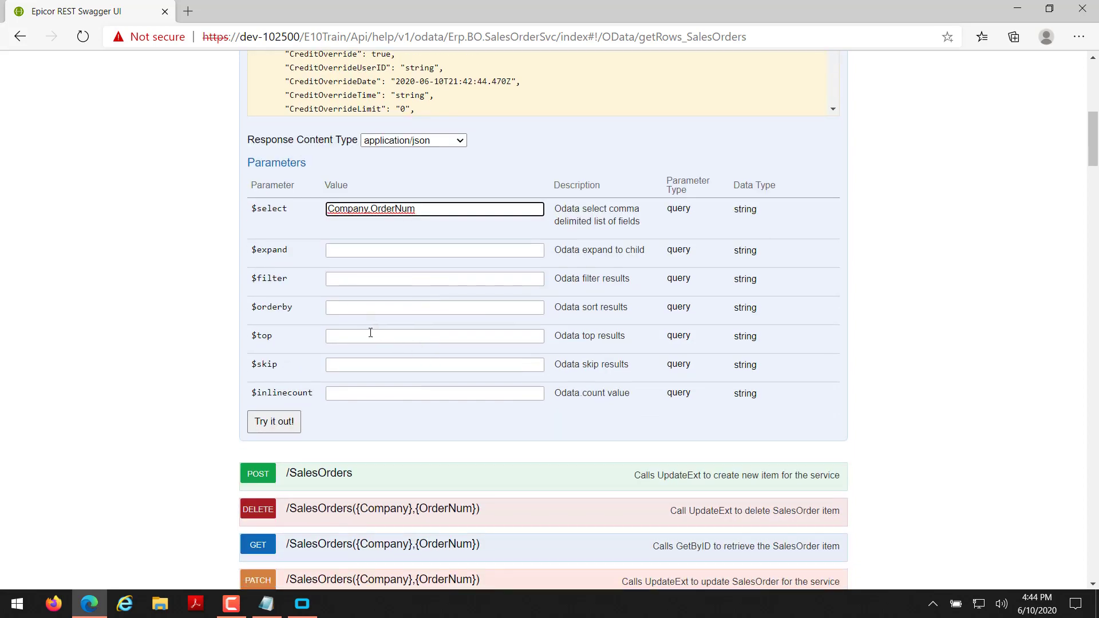
left_click(376, 279)
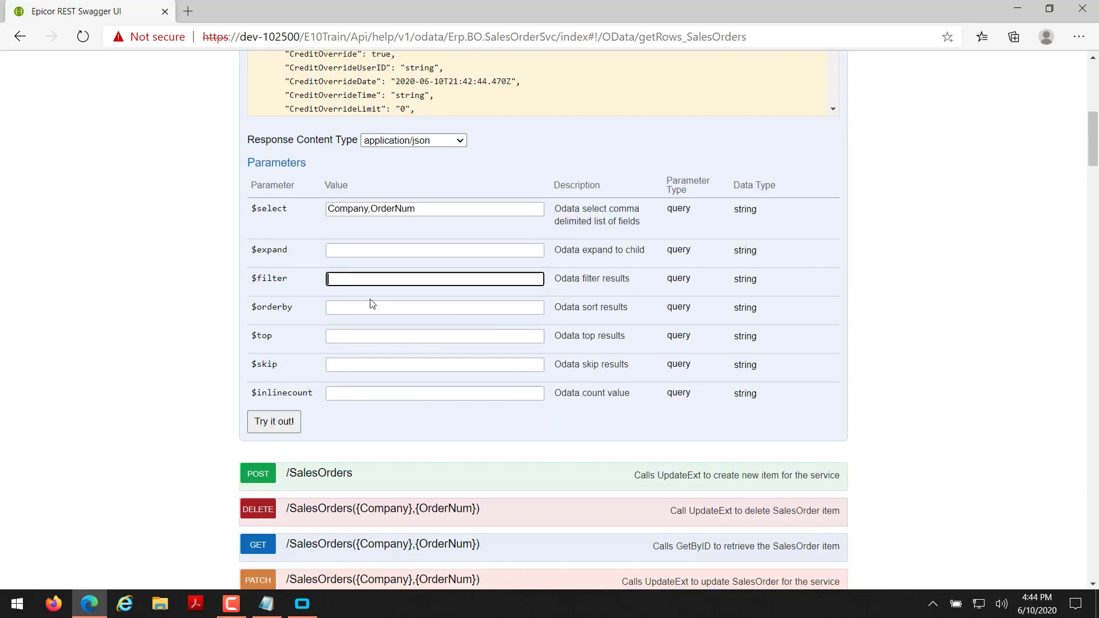
type("Company")
type("eq")
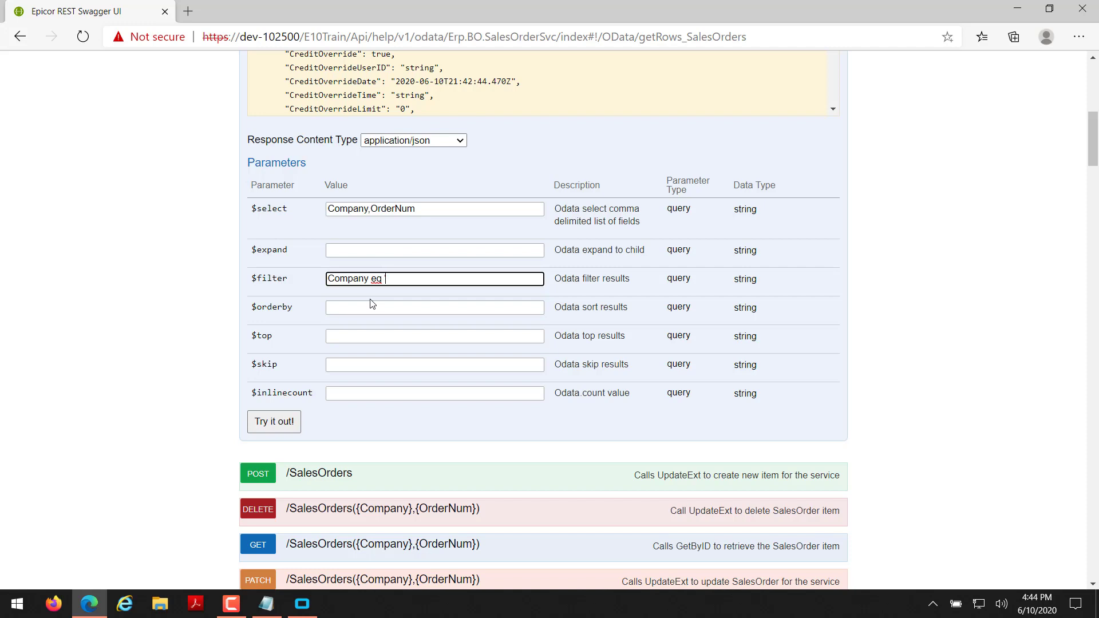
type(" 'EPIC06'")
left_click(344, 337)
type("5")
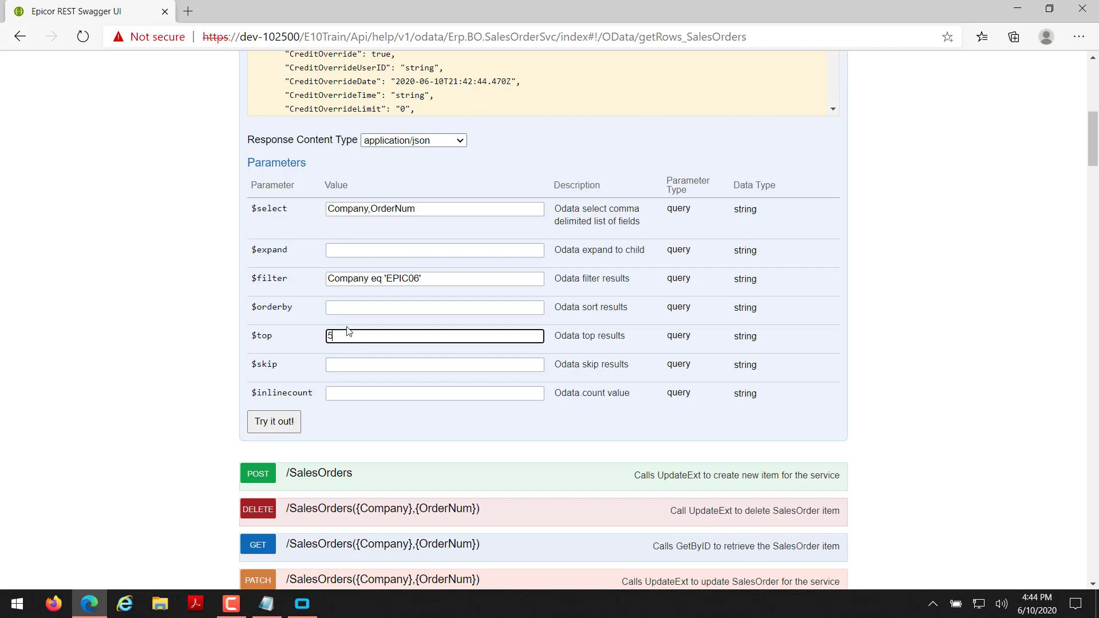
left_click(269, 424)
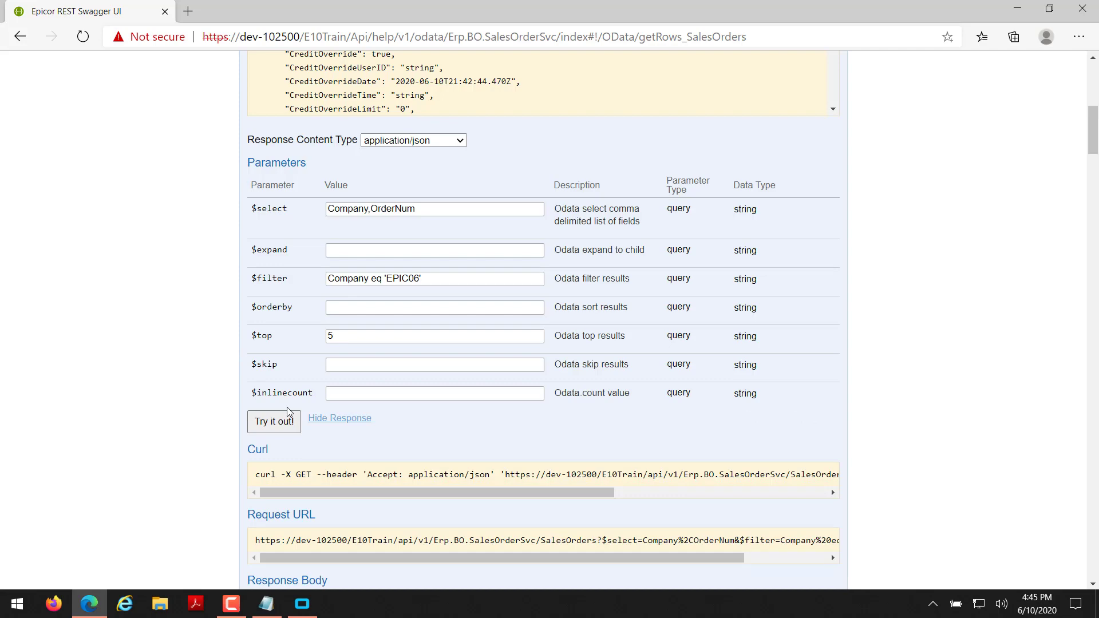
Review the GET SalesOrders response listing EPIC06 orders 5000–5003, highlighting orders 5000 and 5001
scroll(289, 412, "down", 4)
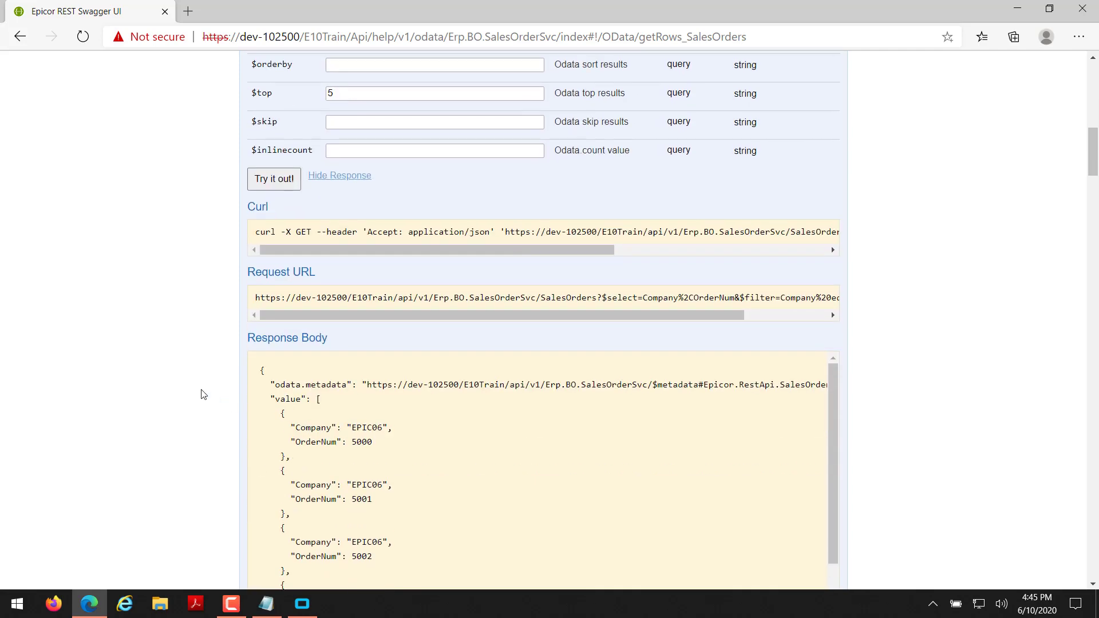
scroll(201, 393, "up", 3)
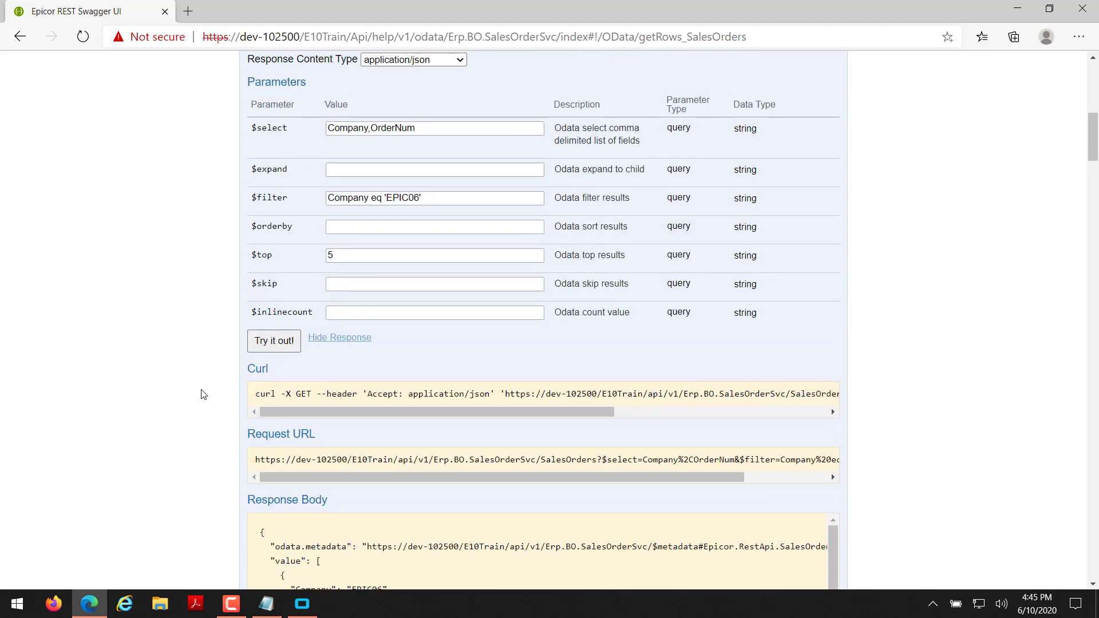
scroll(202, 393, "down", 6)
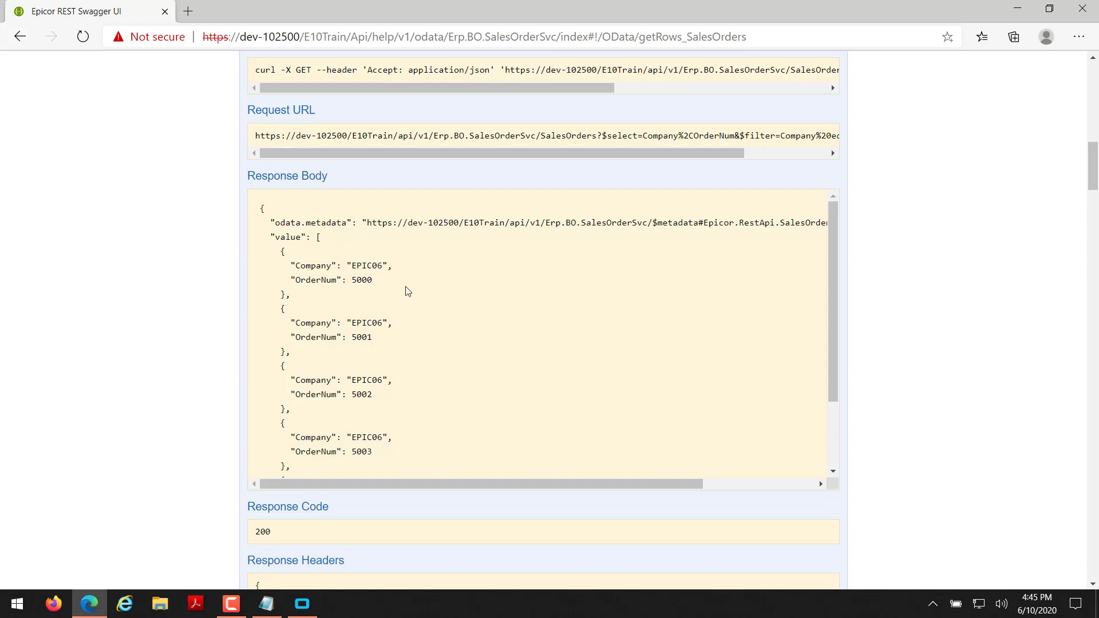
scroll(405, 260, "down", 3)
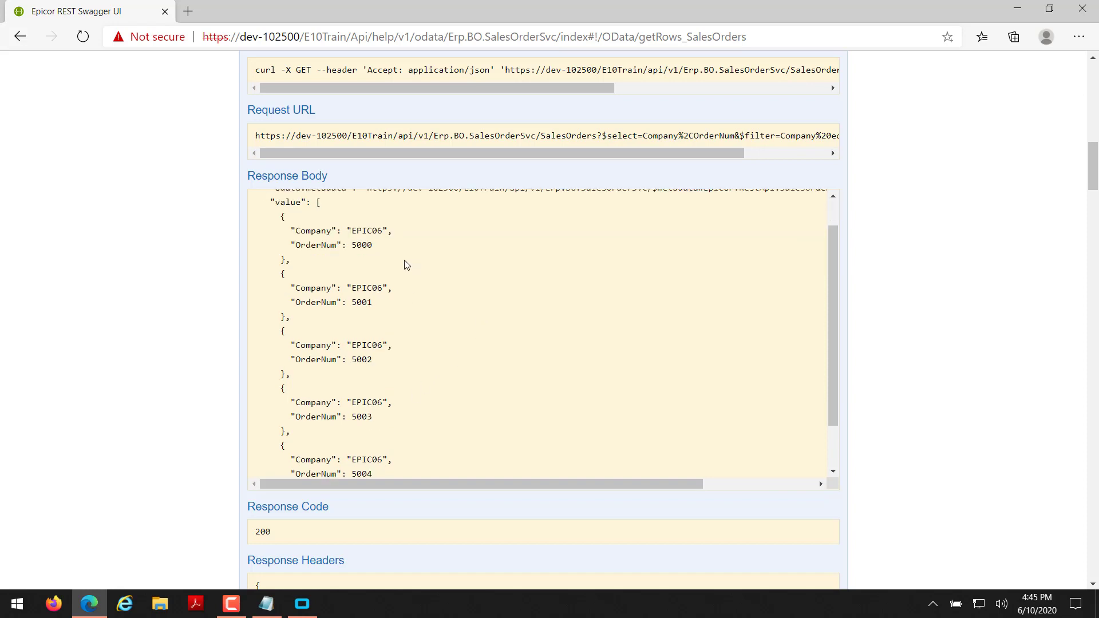
scroll(378, 315, "up", 2)
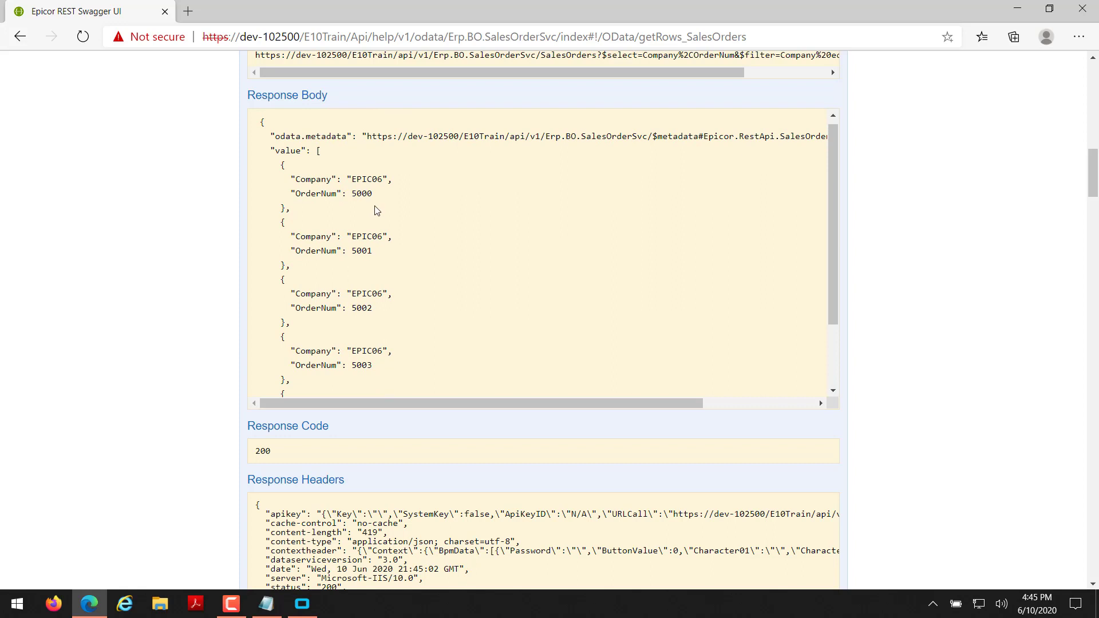
left_click_drag(372, 194, 285, 194)
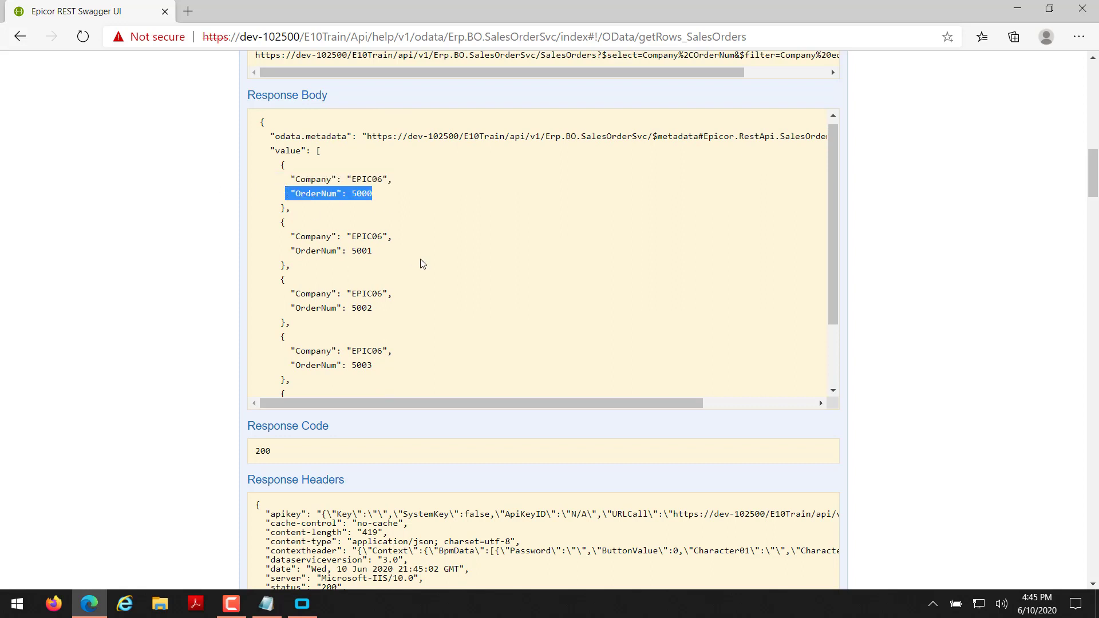
left_click_drag(373, 252, 291, 251)
left_click(376, 273)
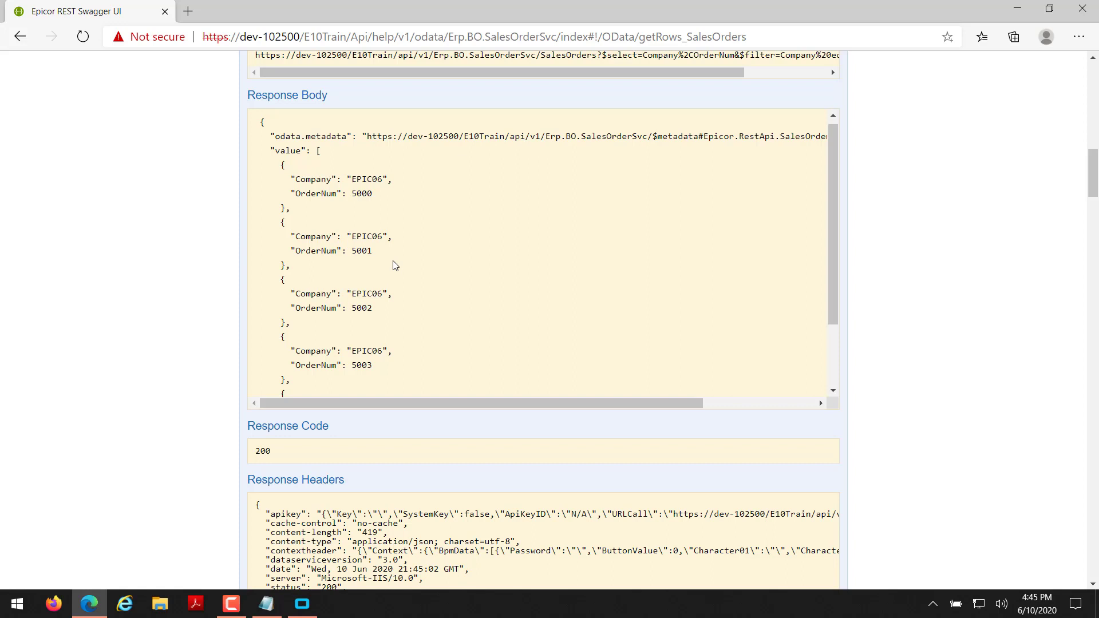
scroll(160, 260, "up", 3)
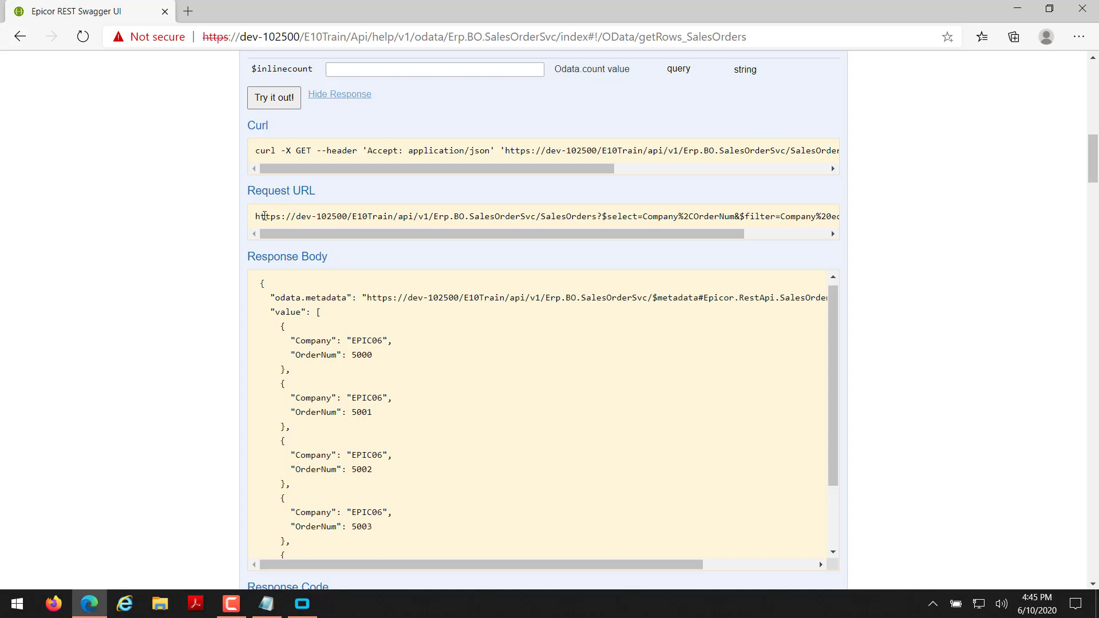
Inspect the Request URL's service path and $filter parts, then select the whole URL for copying
left_click_drag(254, 217, 832, 229)
left_click_drag(676, 232, 733, 232)
left_click(761, 217)
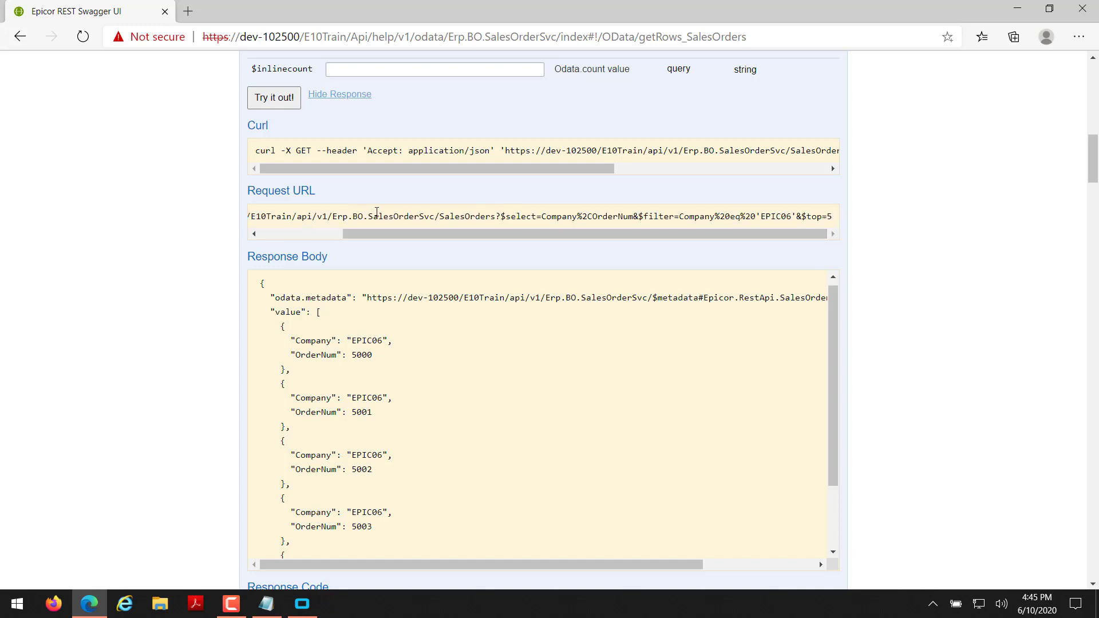
left_click_drag(317, 215, 536, 216)
left_click(502, 216)
left_click_drag(639, 217, 669, 217)
left_click(821, 216)
left_click_drag(833, 222, 251, 215)
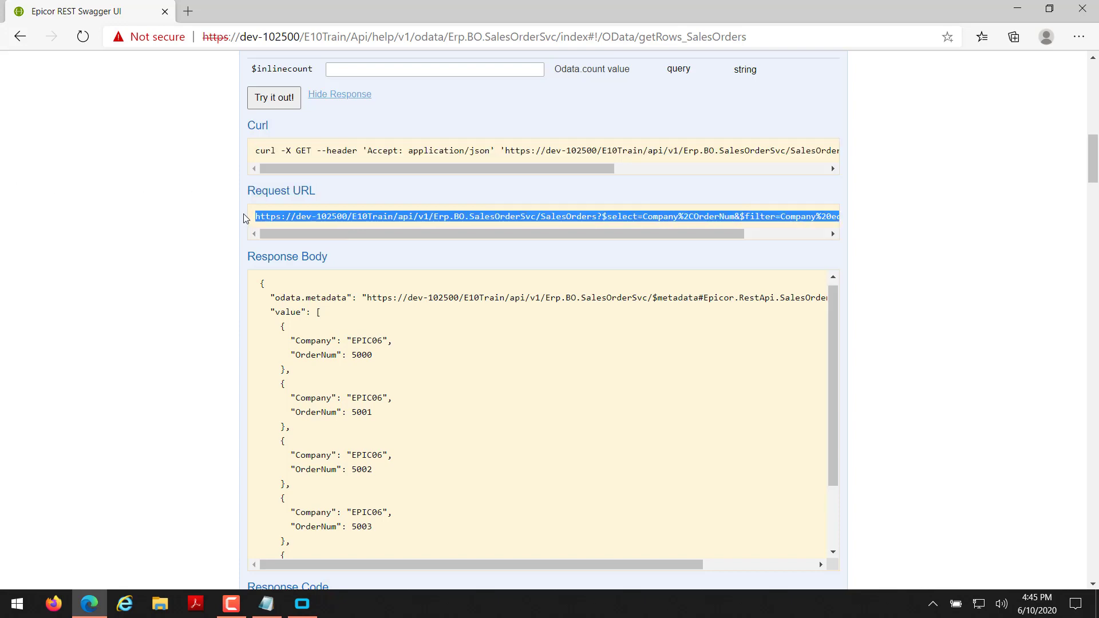
Load the copied SalesOrders request URL in a new Edge tab to view raw JSON for orders 5000–5004
left_click(189, 10)
type("https://dev-102500/E10Train/api/v1/Erp.BO.SalesOrderSvc/SalesOrders?$select=Company%2COrderNum&$filter=Company%20eq%20'EPIC06'&$top=5")
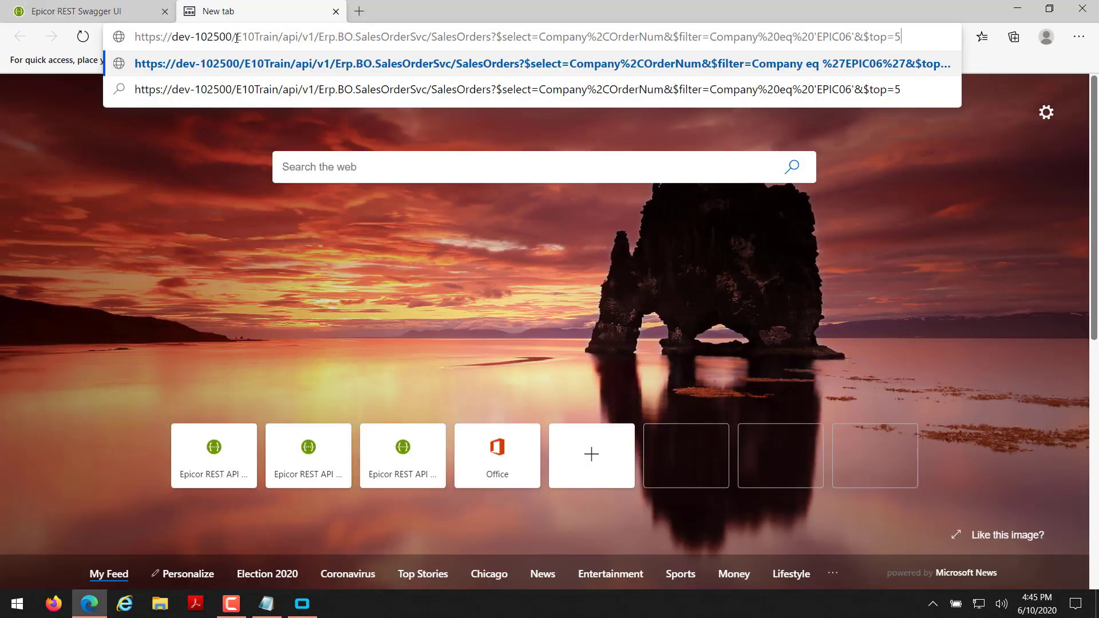
key("Return")
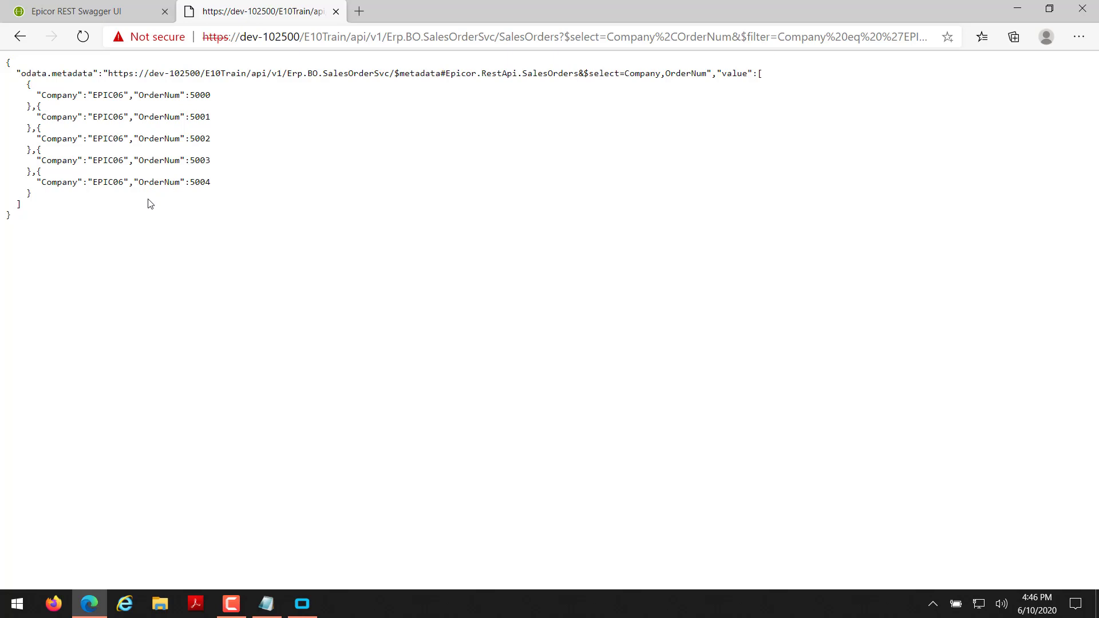
left_click_drag(100, 210, 9, 64)
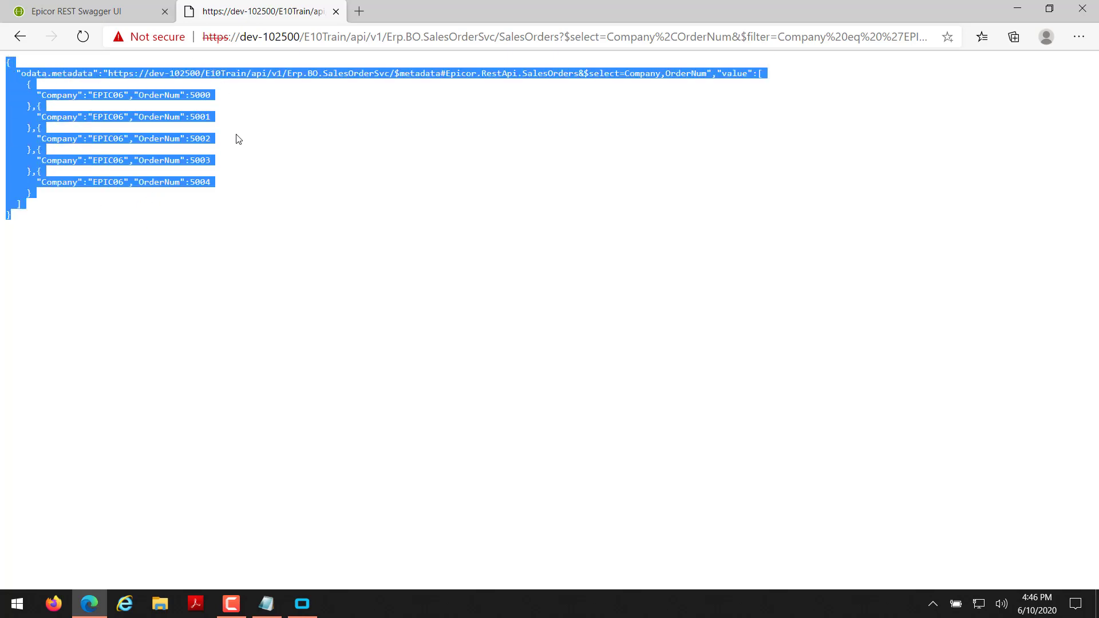
left_click(174, 95)
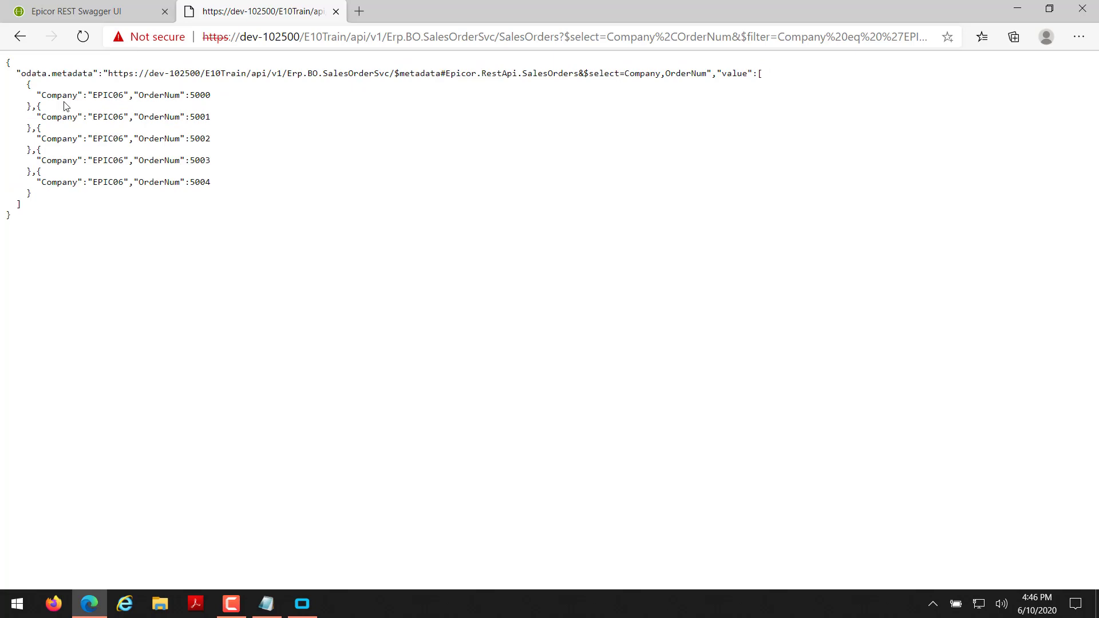
Go back to the Swagger tab and collapse the GET /SalesOrders operation
left_click(79, 14)
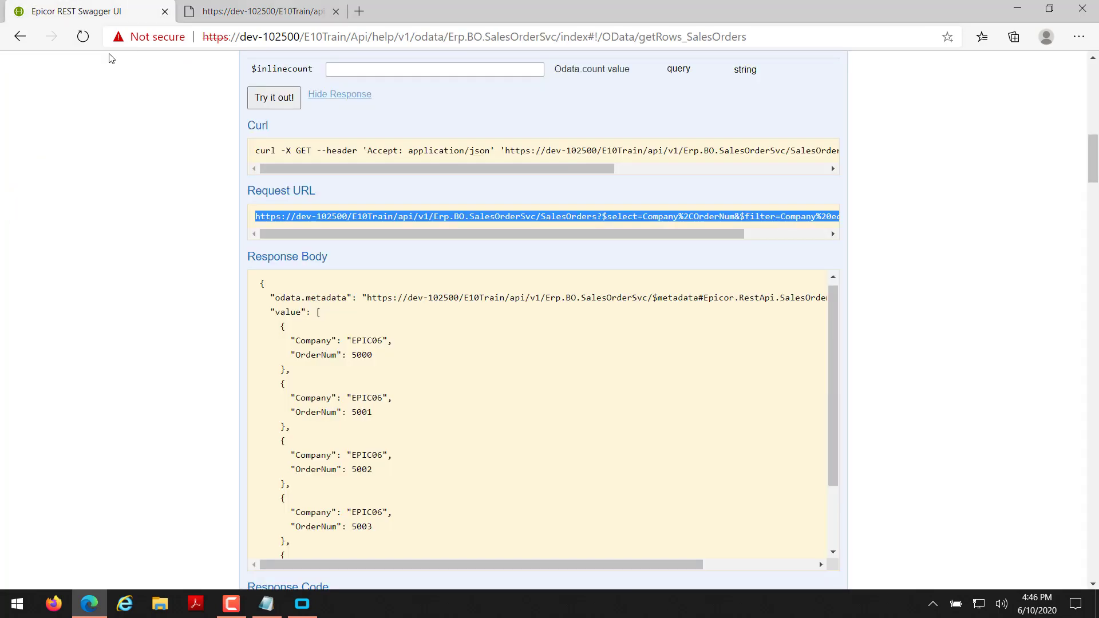
scroll(191, 243, "up", 3)
scroll(193, 244, "down", 6)
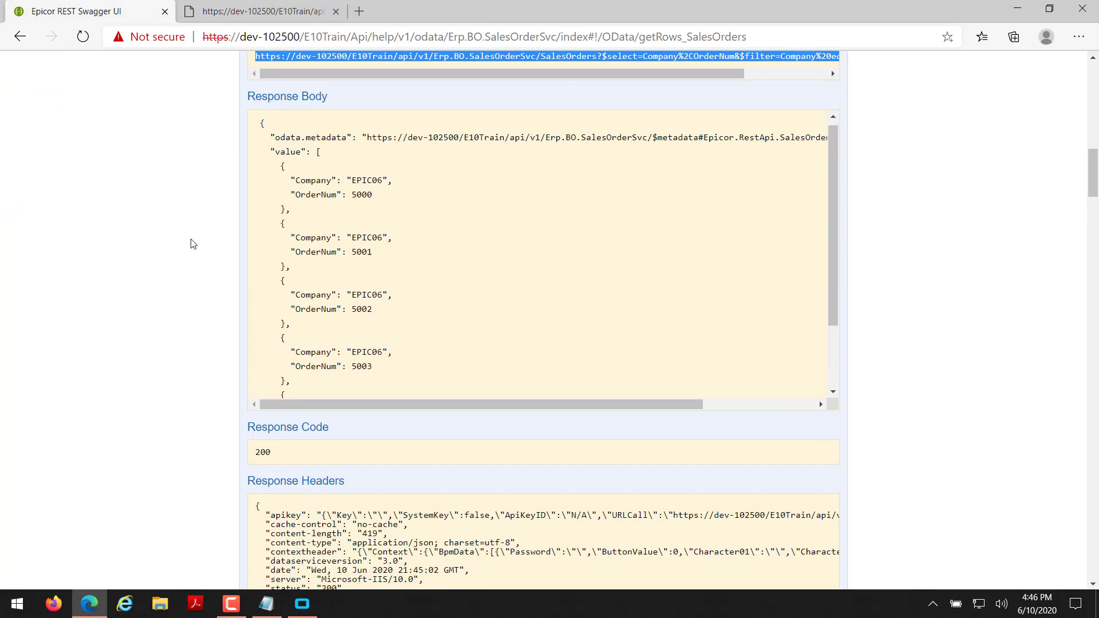
scroll(193, 243, "down", 3)
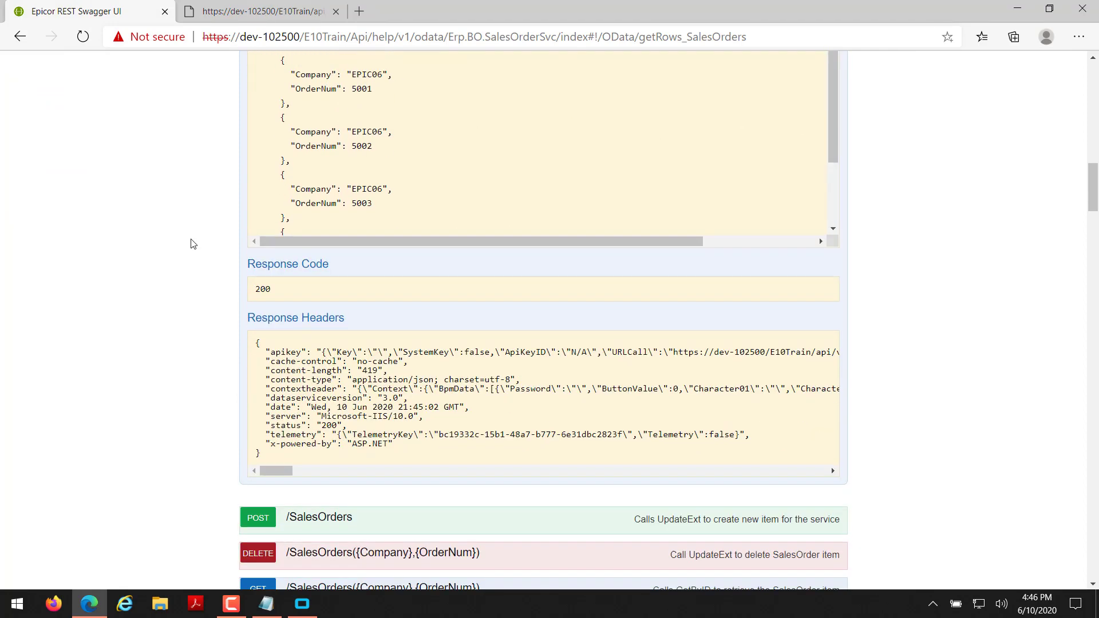
scroll(193, 243, "up", 6)
scroll(193, 244, "up", 10)
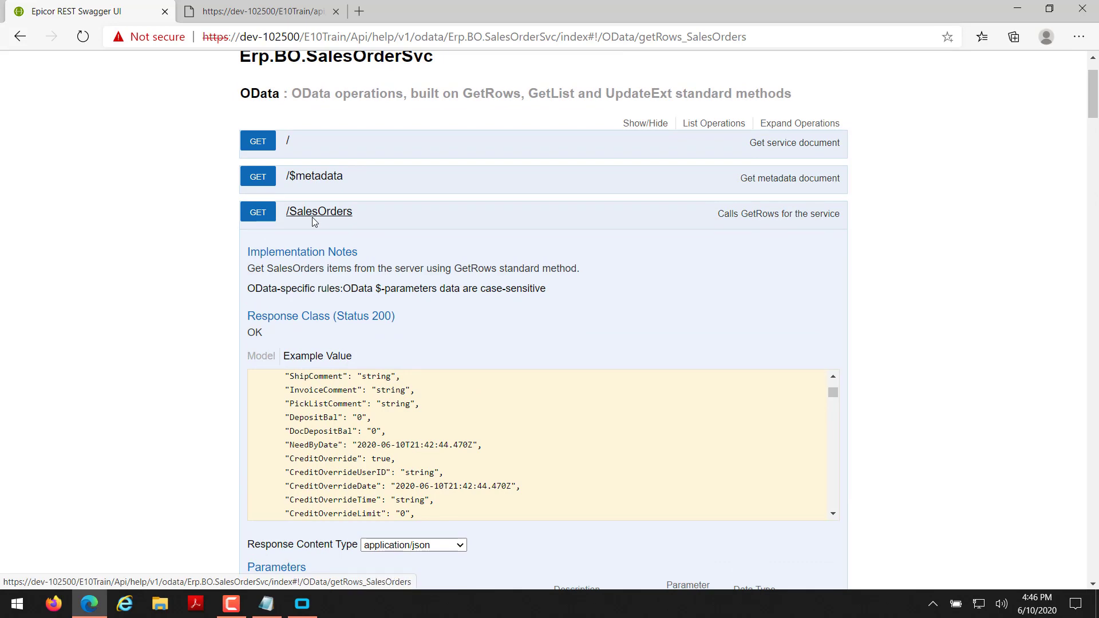
left_click(314, 218)
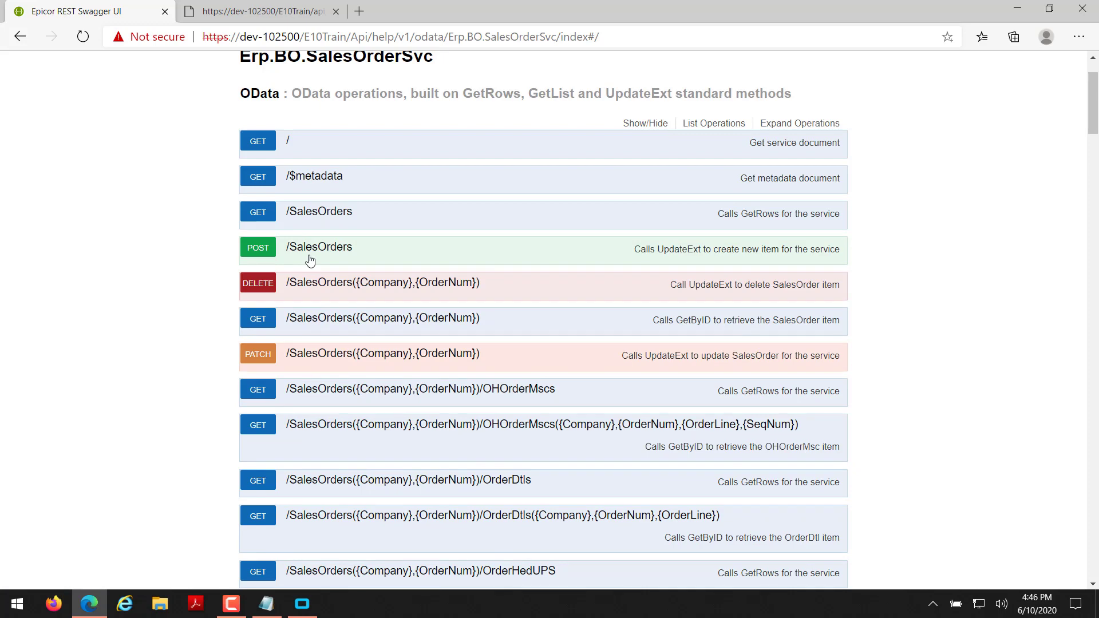
Expand POST /SalesOrders and read through its UpdateExt notes and example JSON body
left_click(315, 253)
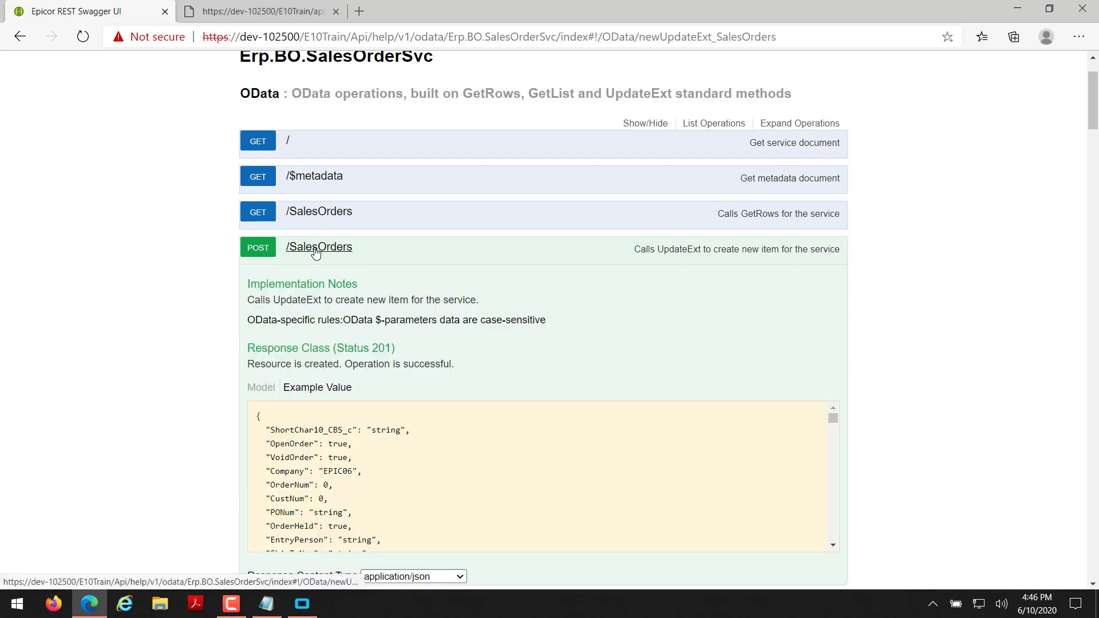
scroll(52, 250, "down", 3)
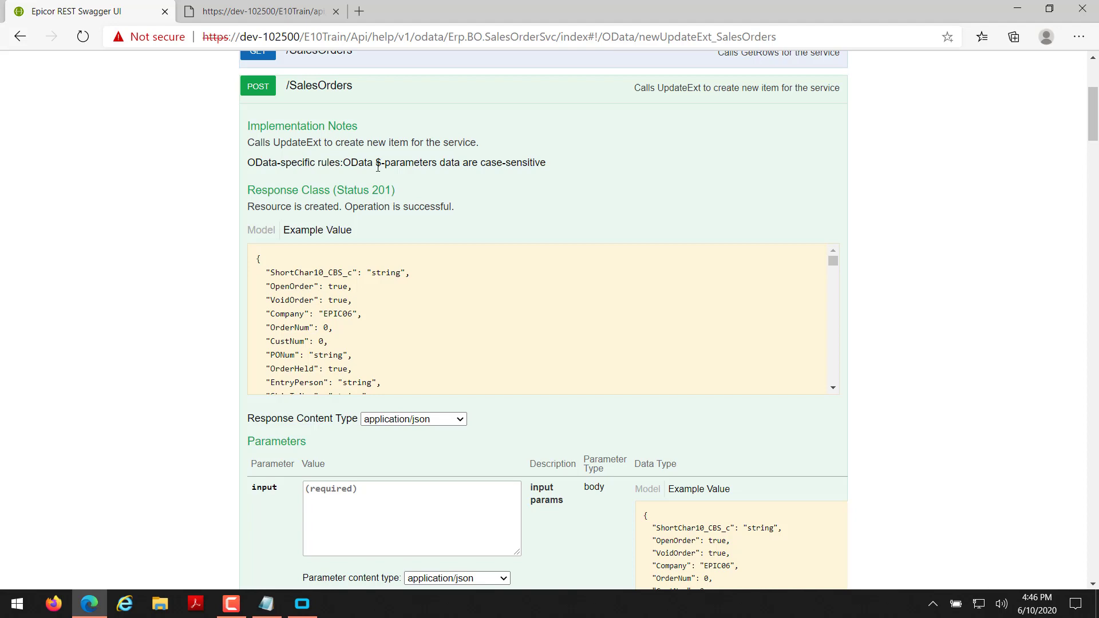
scroll(235, 263, "down", 1)
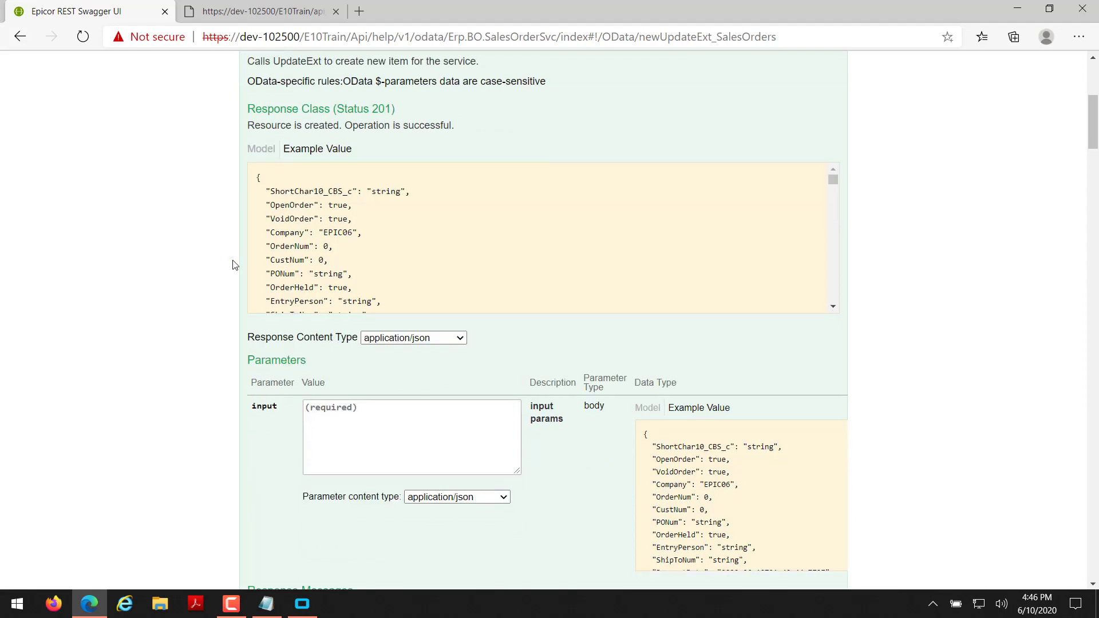
scroll(233, 265, "up", 2)
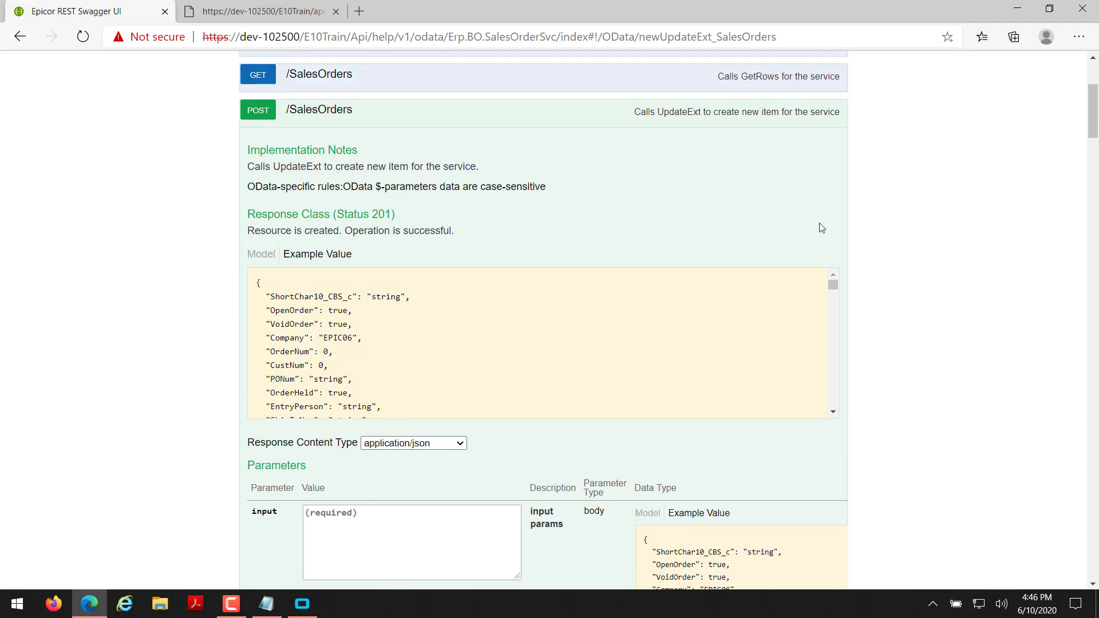
scroll(822, 228, "up", 4)
scroll(670, 320, "down", 1)
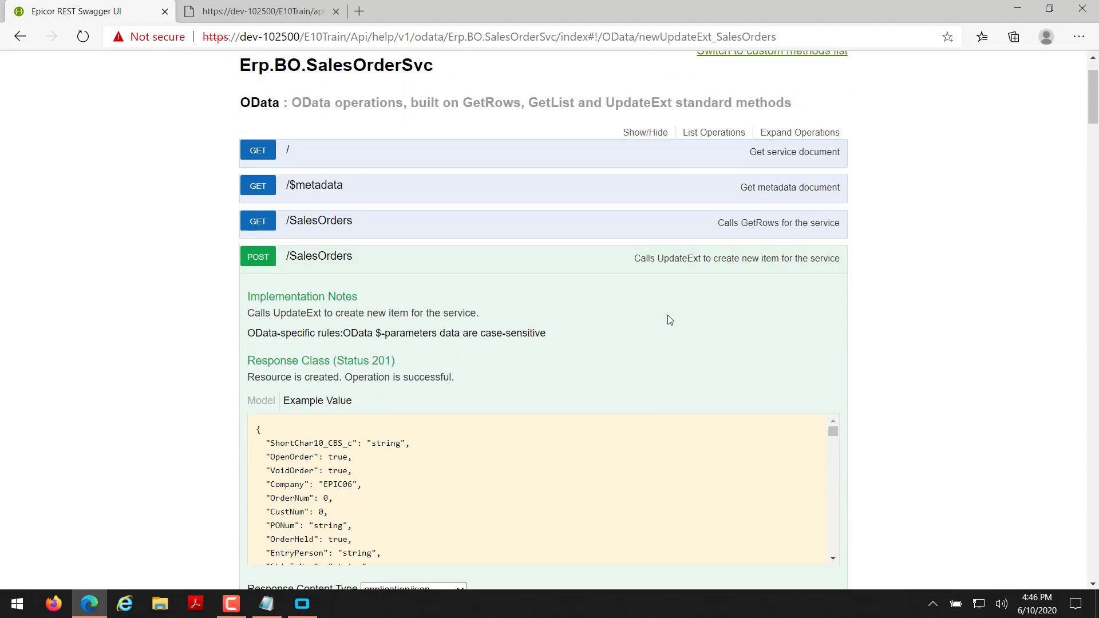
scroll(670, 319, "down", 2)
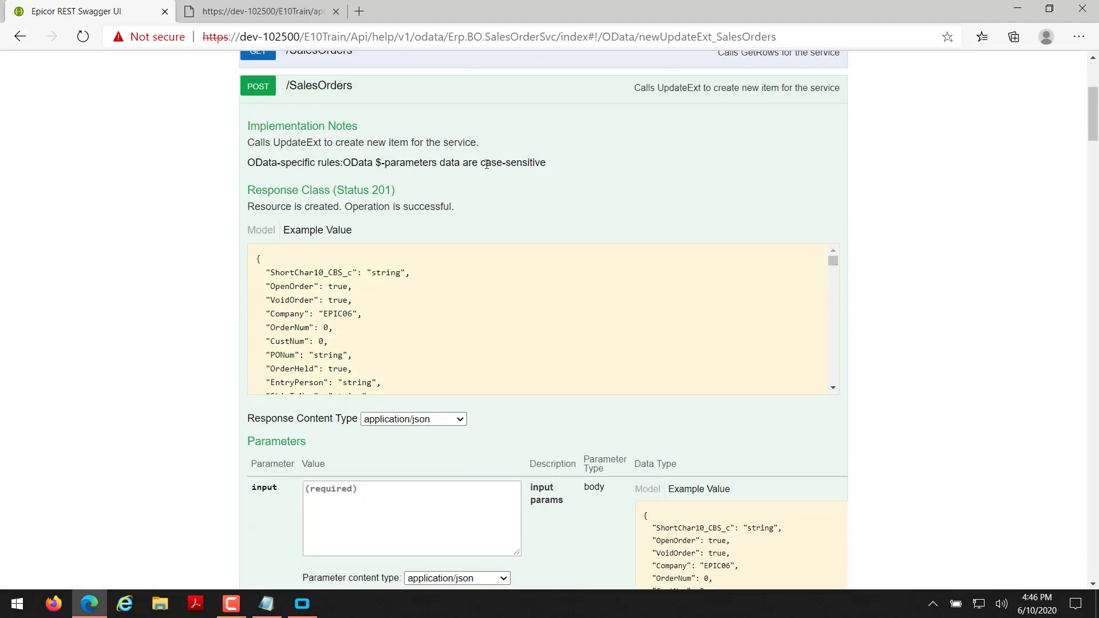
scroll(160, 136, "down", 2)
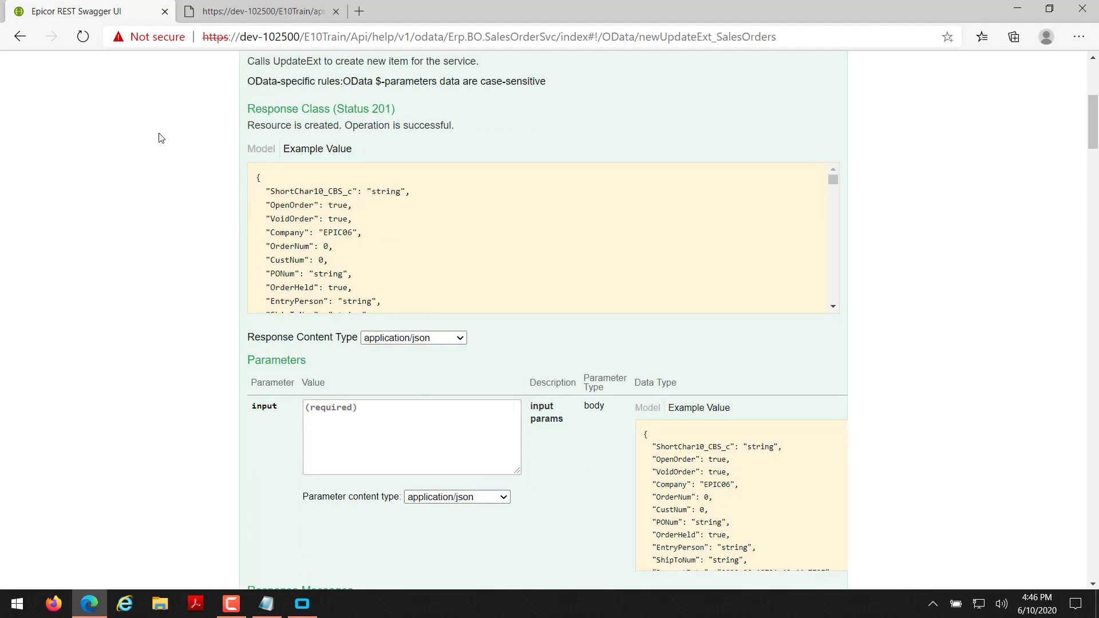
scroll(287, 204, "up", 3)
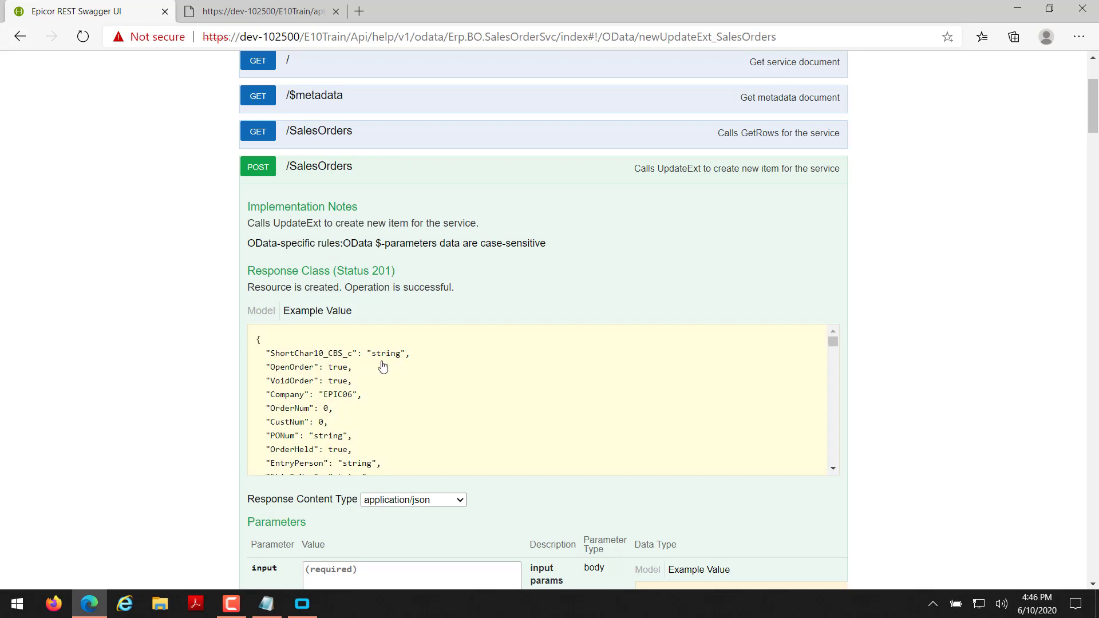
scroll(383, 366, "down", 4)
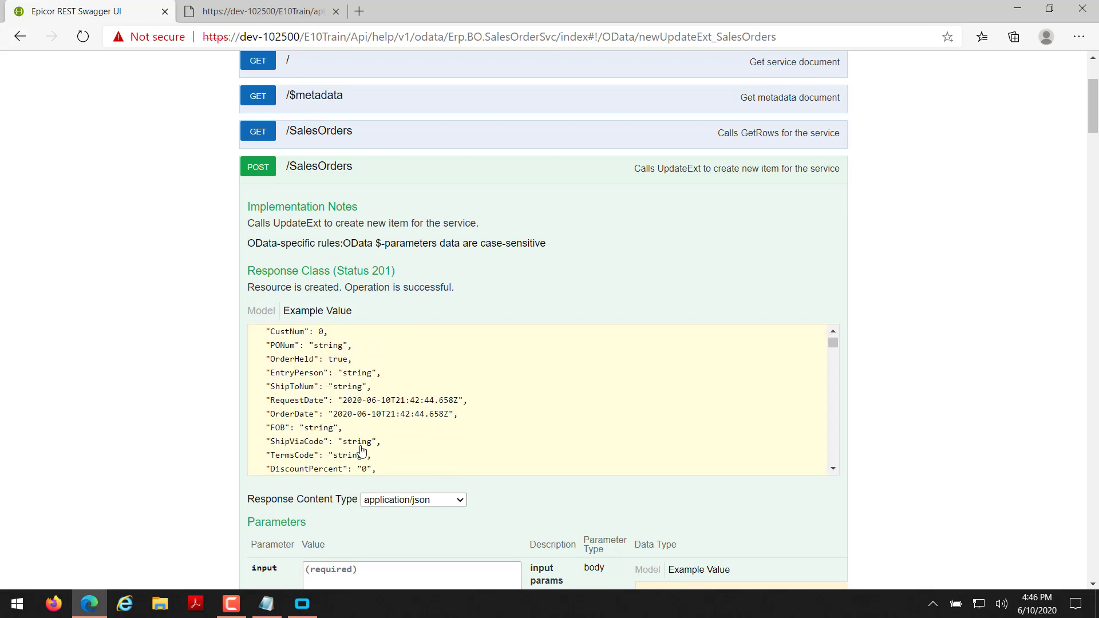
scroll(365, 416, "down", 2)
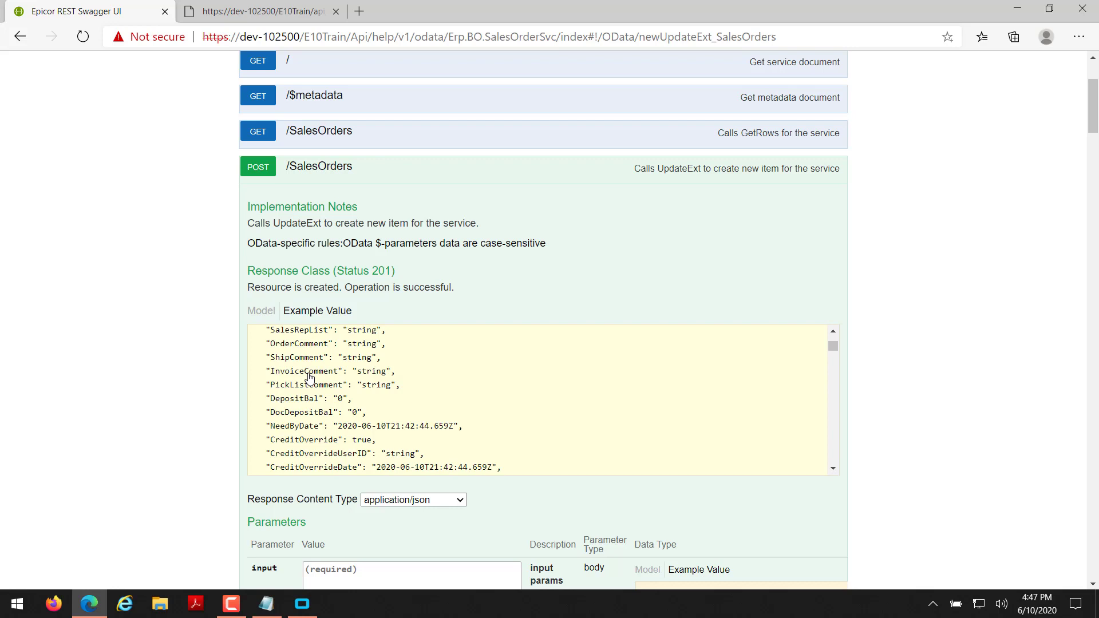
scroll(310, 377, "down", 8)
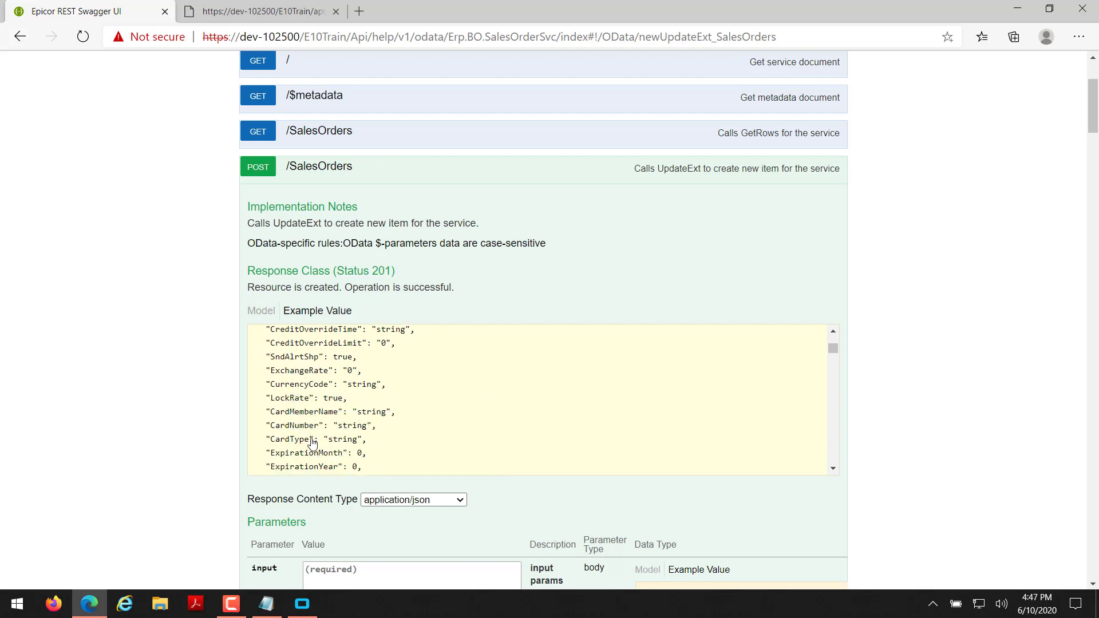
scroll(358, 425, "down", 4)
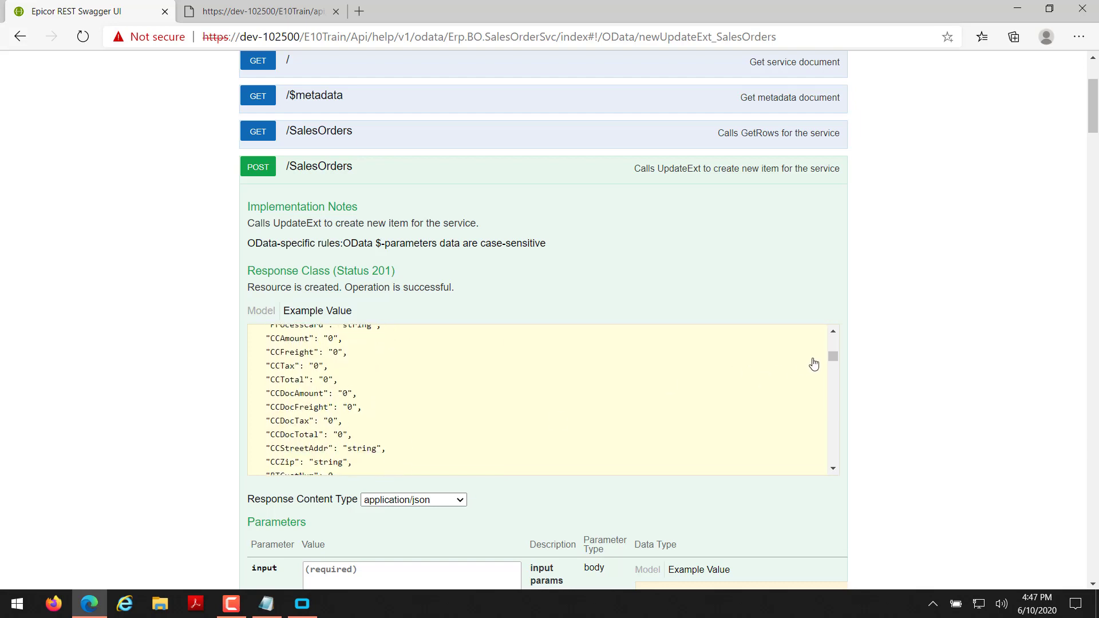
scroll(831, 401, "down", 5)
scroll(830, 400, "down", 10)
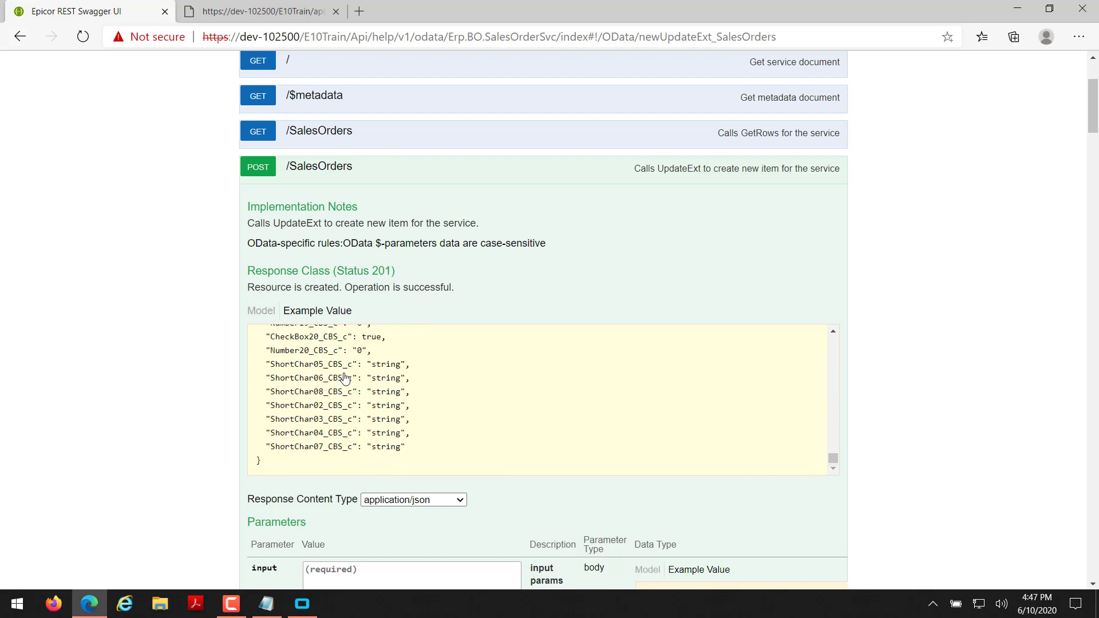
scroll(187, 372, "down", 5)
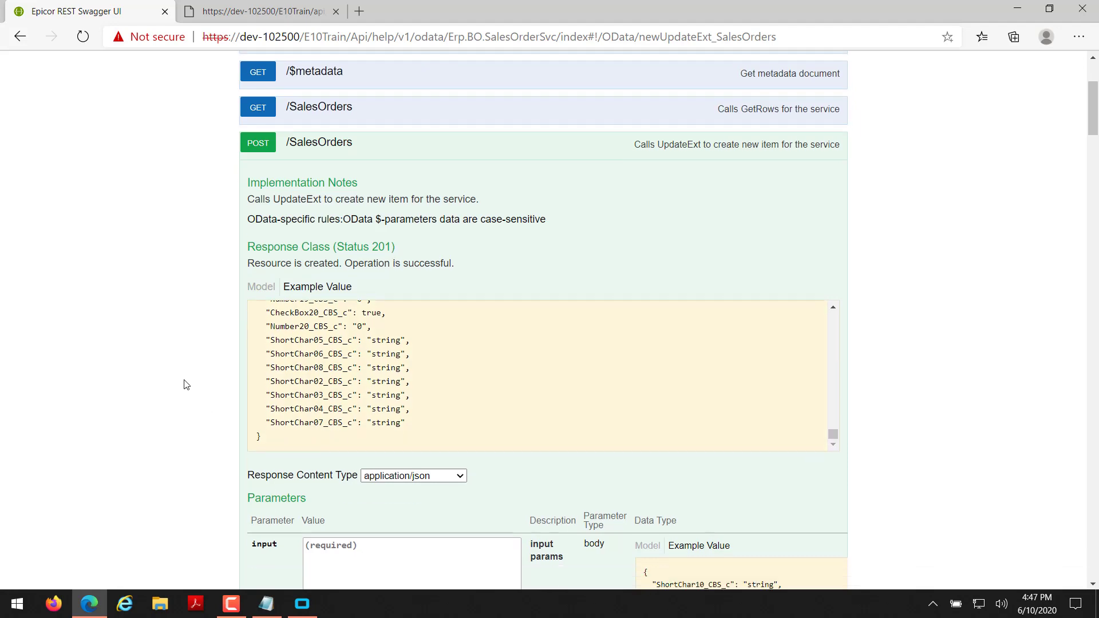
scroll(257, 335, "up", 5)
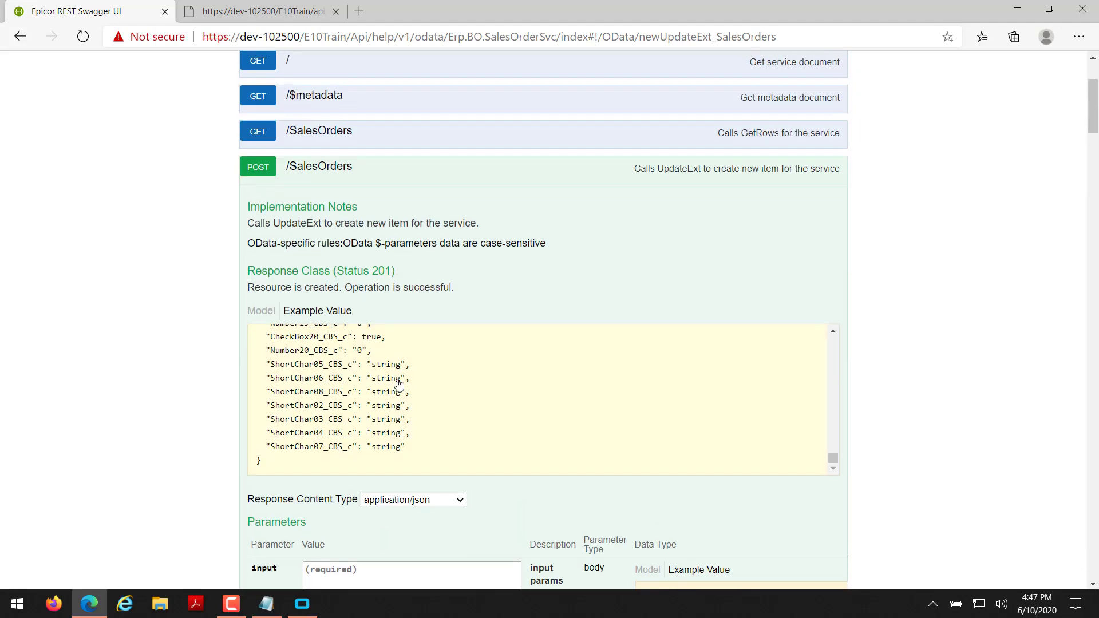
scroll(626, 445, "up", 5)
Put the cursor in the empty required 'input' parameter box
left_click_drag(833, 458, 854, 336)
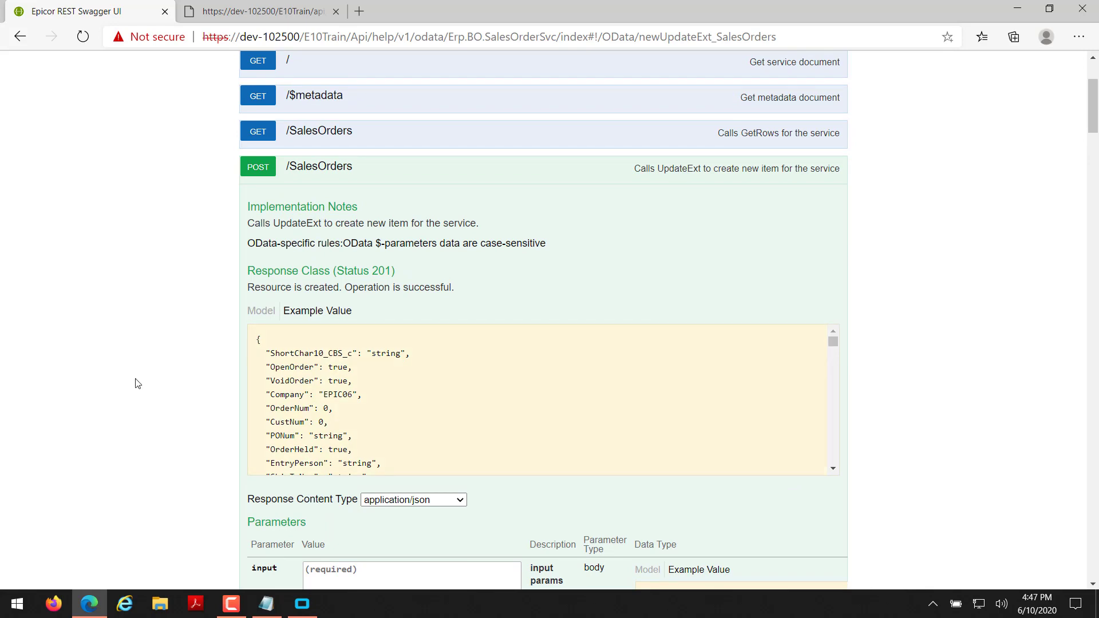
scroll(138, 387, "down", 4)
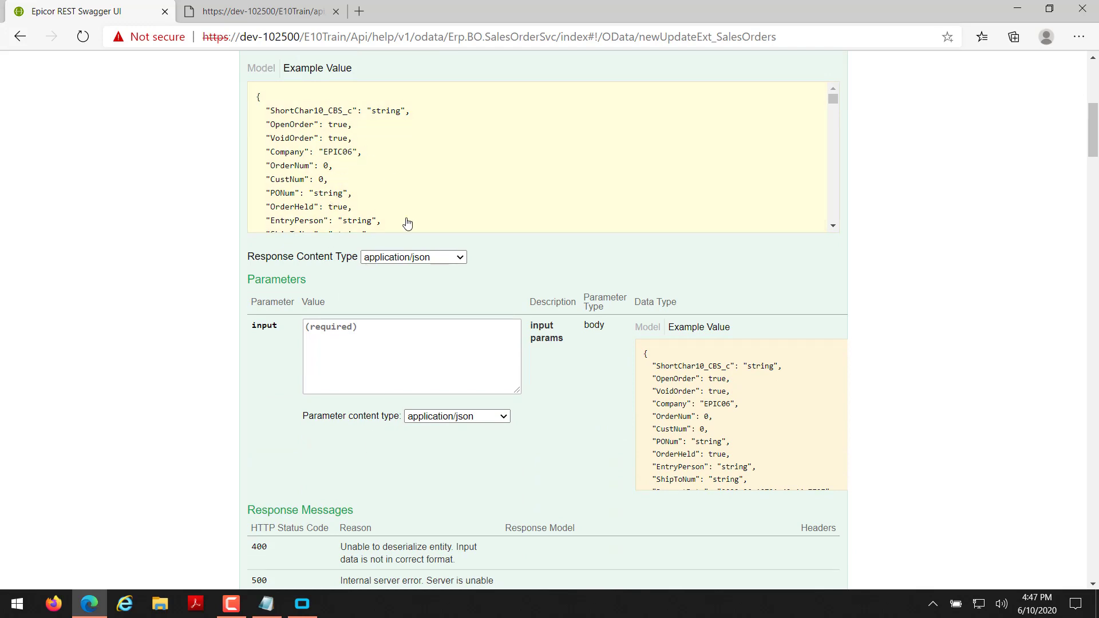
left_click(367, 325)
scroll(241, 298, "down", 1)
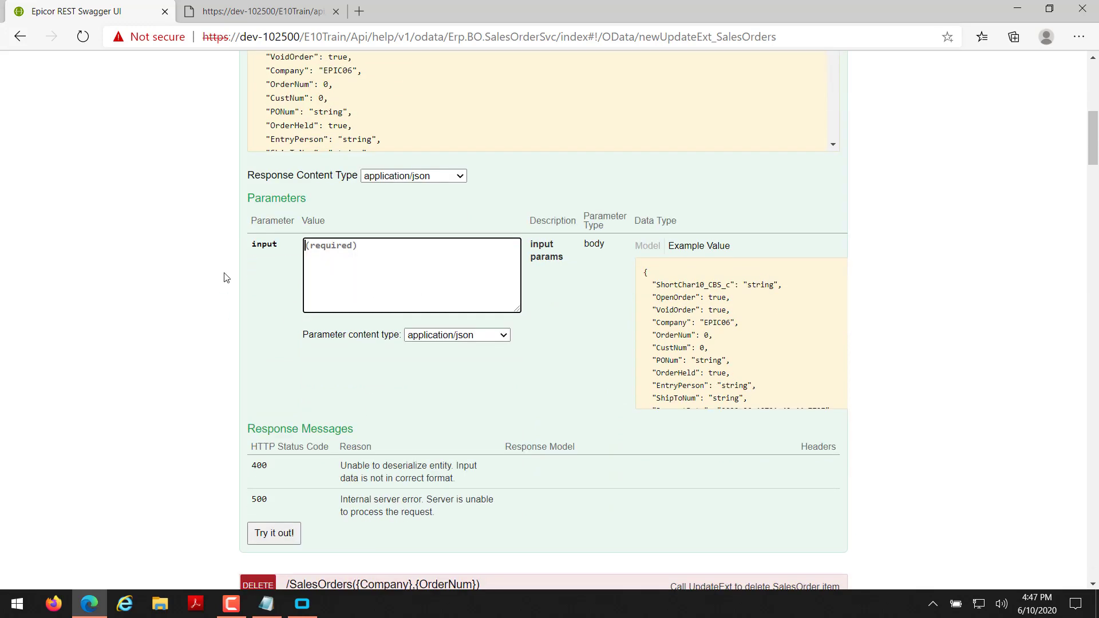
Select the full sales-order JSON (customer 24, PO LUNCH) in EpicorREST-CREATE A SALES ORDER.txt
left_click(266, 603)
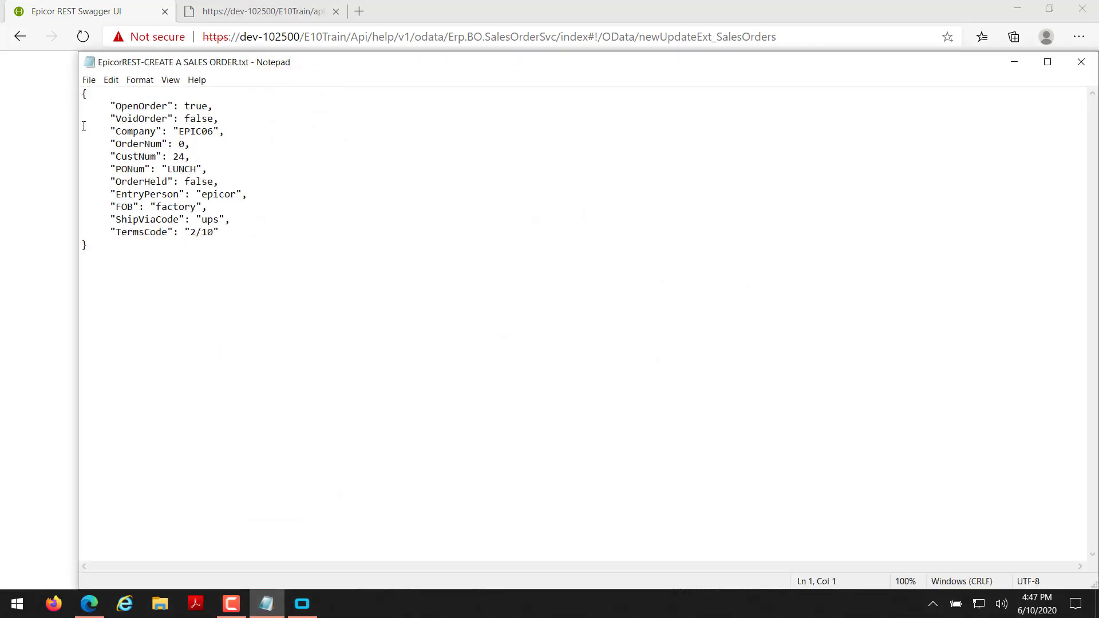
left_click(234, 232)
left_click(181, 146)
left_click_drag(89, 245, 82, 92)
key("ctrl+c")
Paste the order JSON into the POST /SalesOrders input and send the create request
left_click(30, 178)
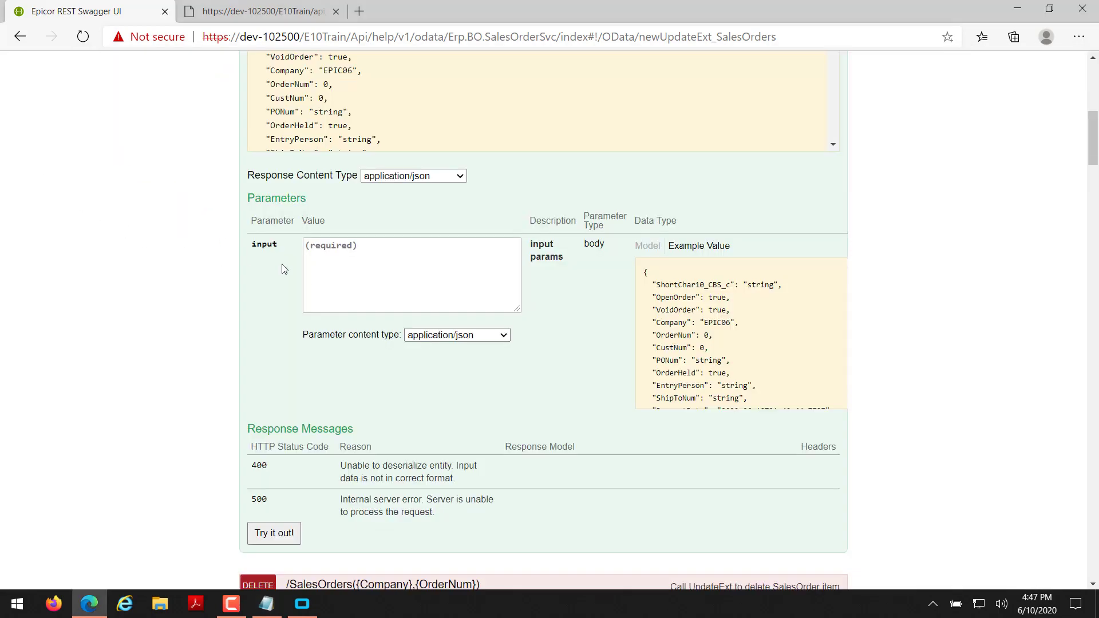
left_click(312, 295)
key("ctrl+v")
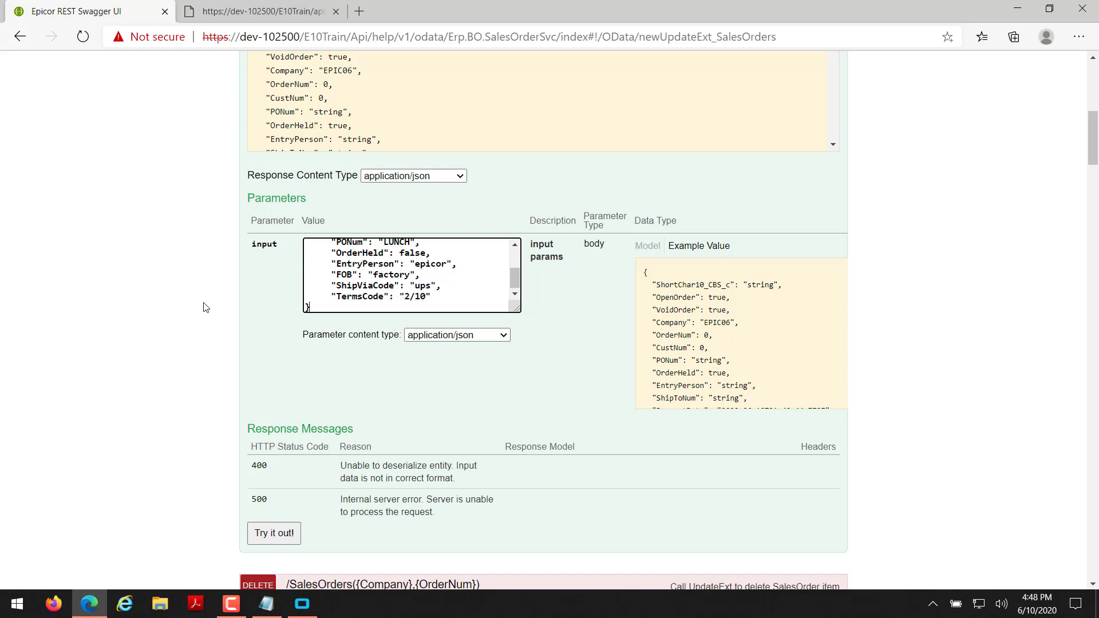
scroll(206, 308, "down", 4)
left_click(291, 299)
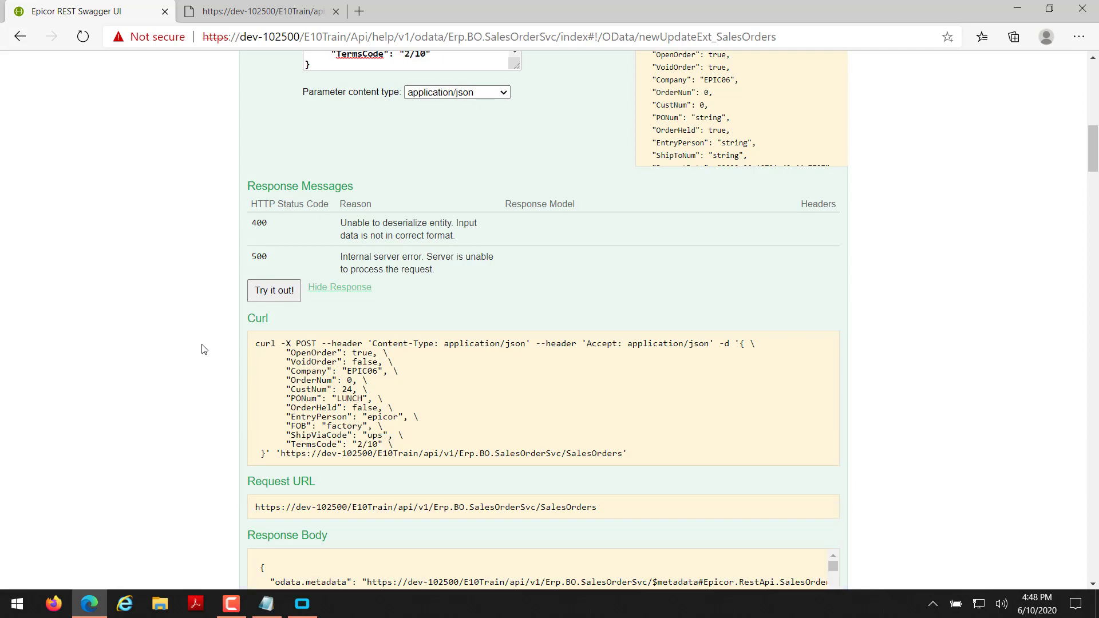
scroll(289, 480, "down", 3)
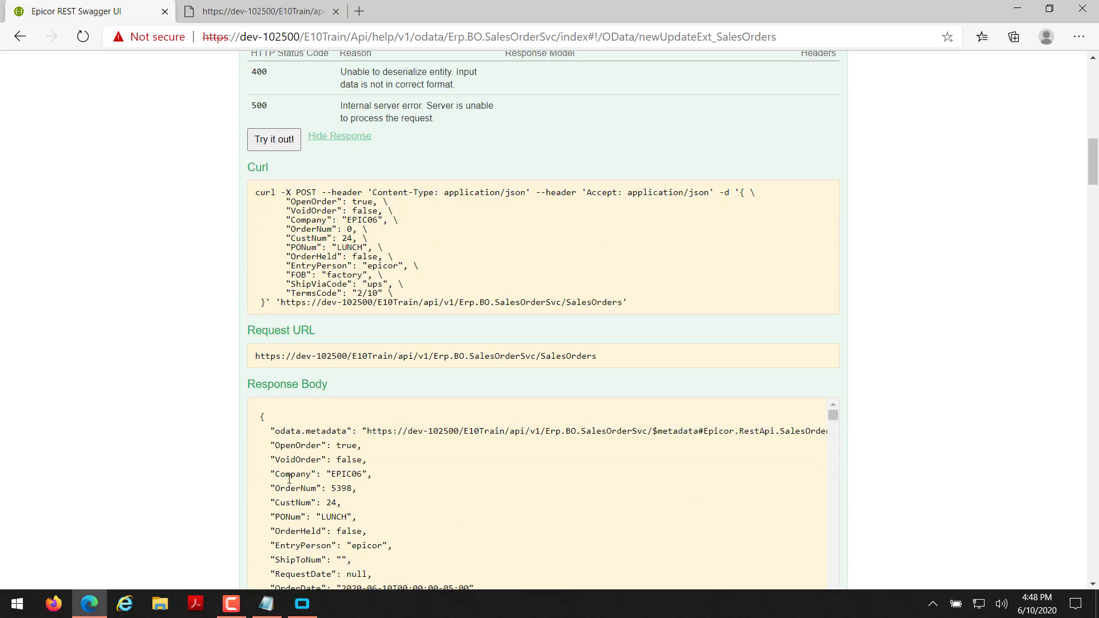
scroll(345, 435, "down", 1)
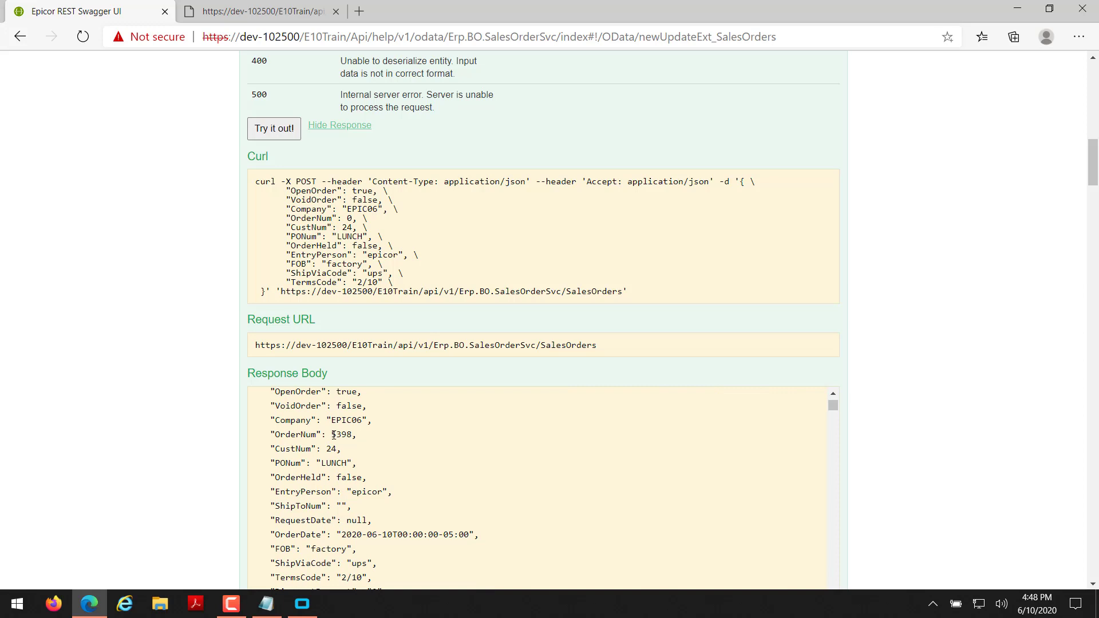
left_click_drag(332, 434, 352, 433)
left_click(229, 324)
scroll(231, 340, "down", 3)
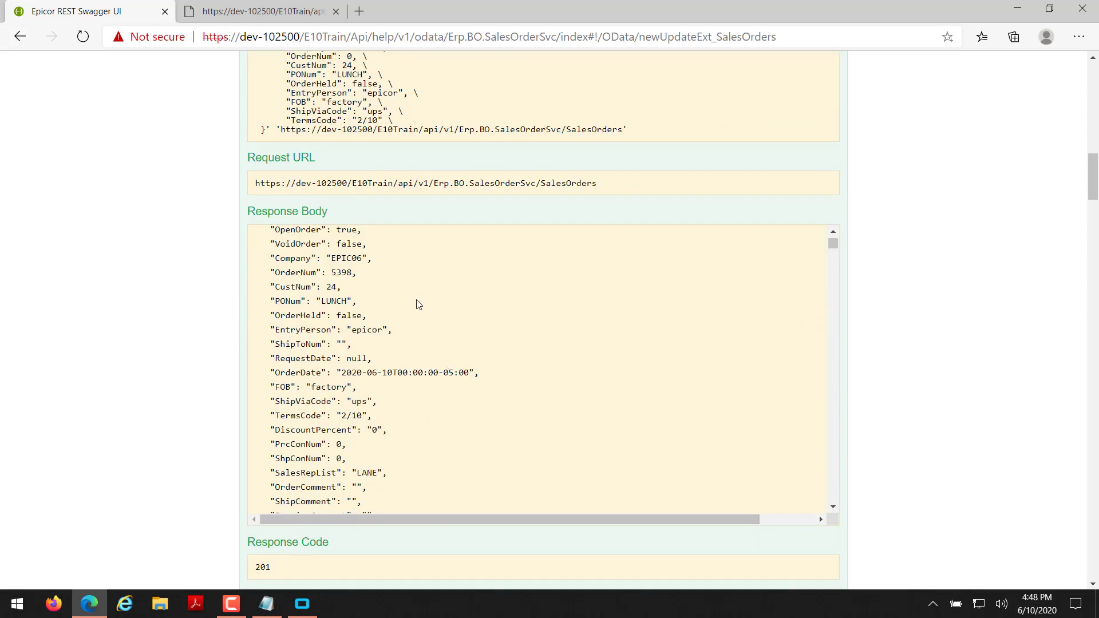
double_click(338, 273)
left_click(360, 297)
scroll(363, 303, "down", 3)
scroll(363, 303, "down", 10)
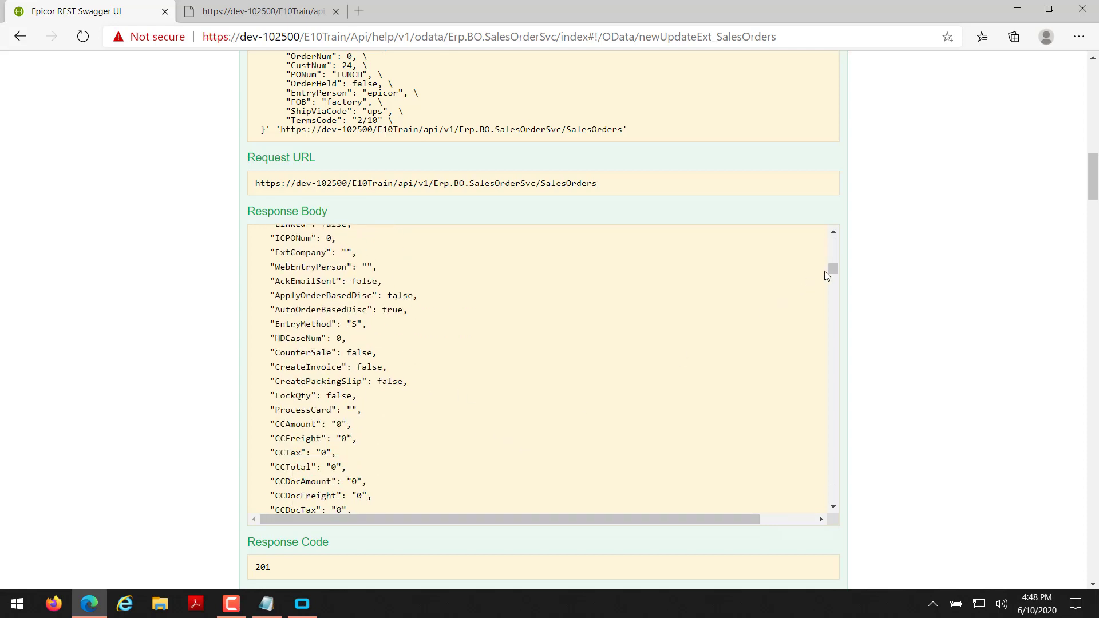
left_click_drag(828, 270, 829, 477)
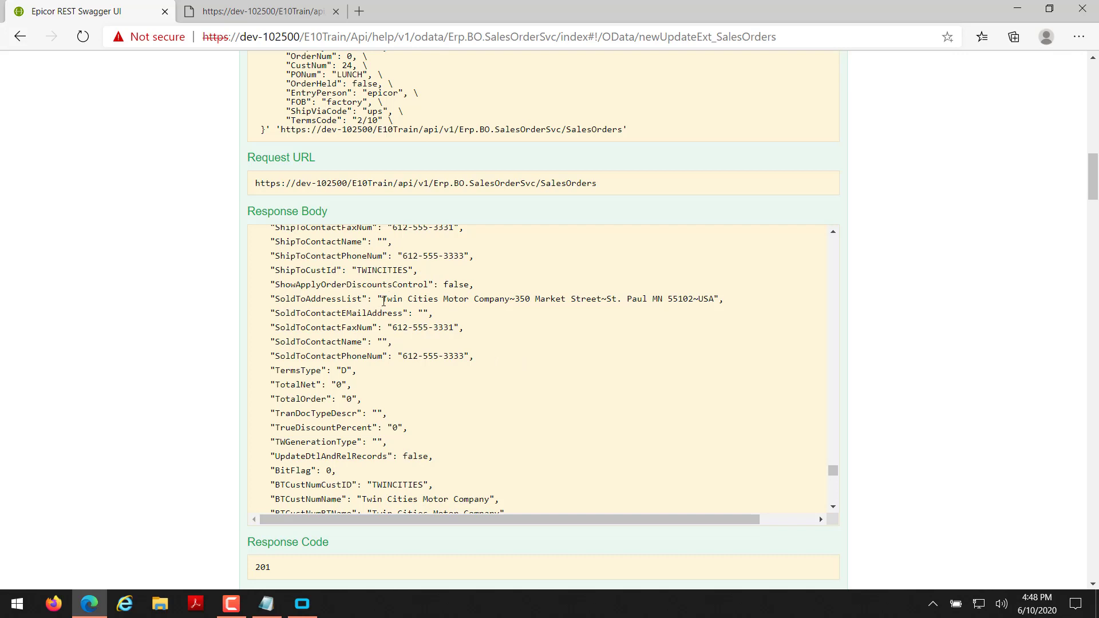
left_click_drag(383, 300, 740, 300)
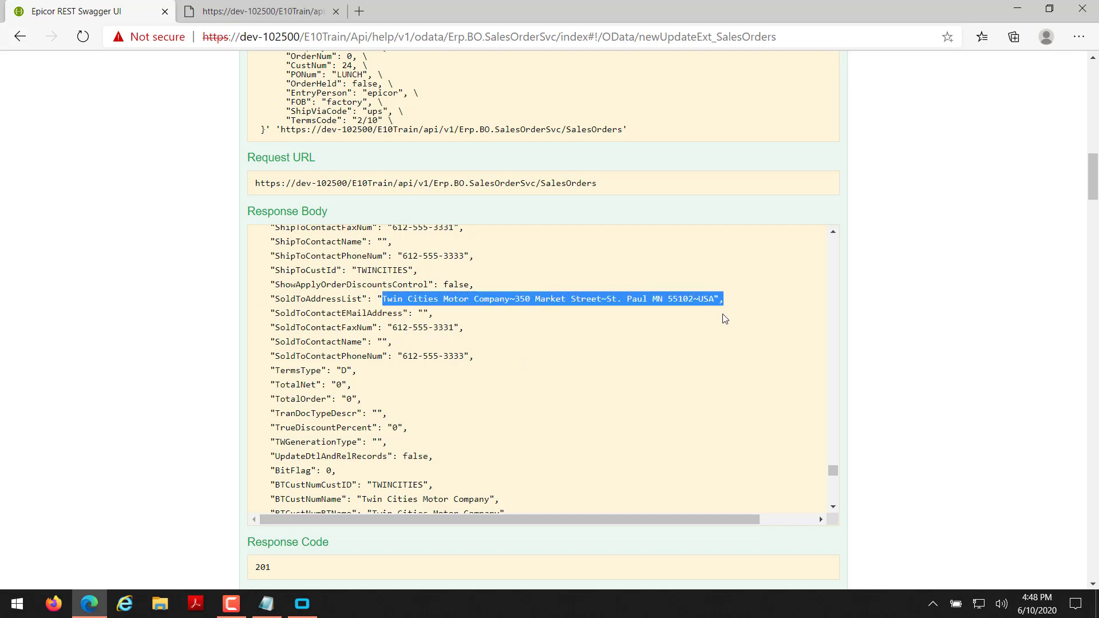
left_click(724, 319)
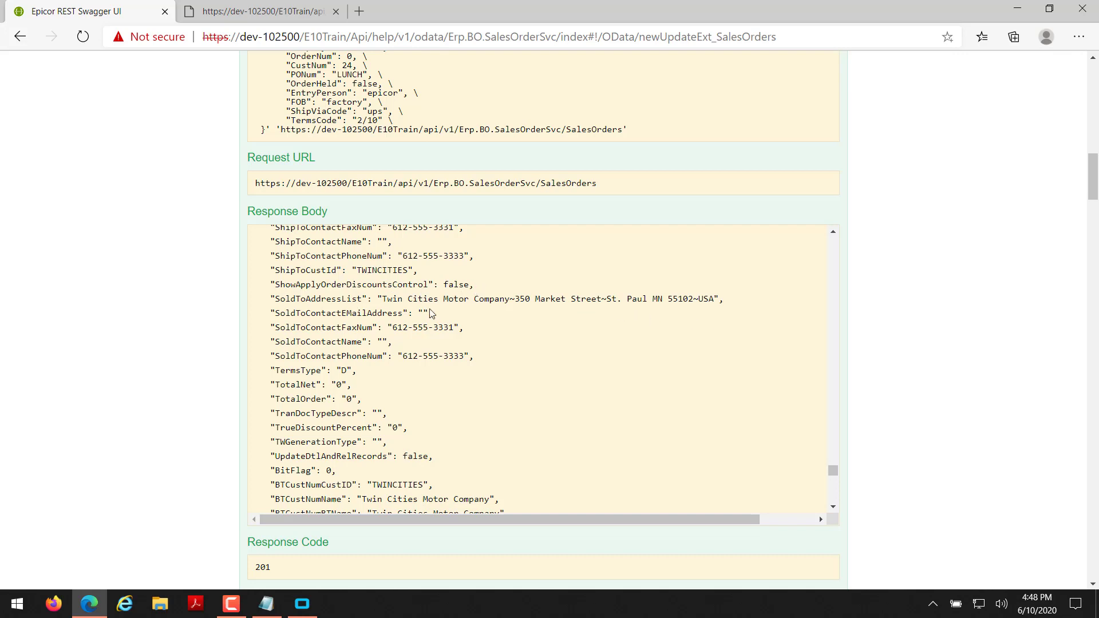
left_click_drag(491, 348, 437, 355)
left_click(458, 318)
double_click(458, 318)
left_click(518, 351)
left_click_drag(837, 472, 849, 238)
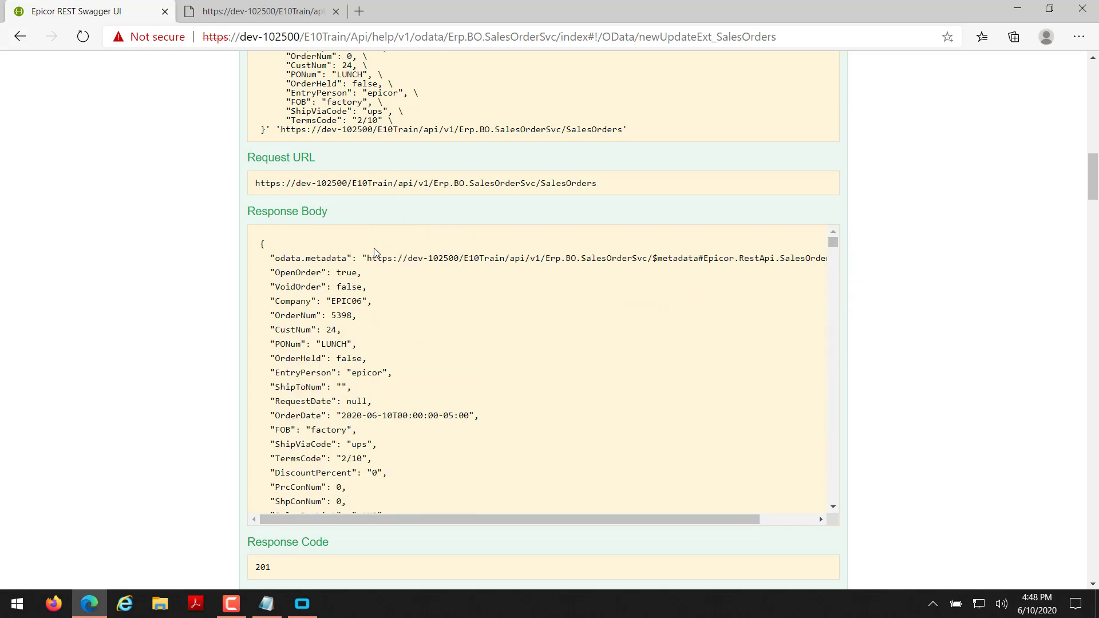
left_click_drag(375, 257, 334, 273)
left_click(331, 317)
double_click(337, 315)
scroll(131, 319, "up", 8)
Replace the GET /SalesOrders $filter with OrderNum eq 5398 and run the query
scroll(132, 319, "up", 10)
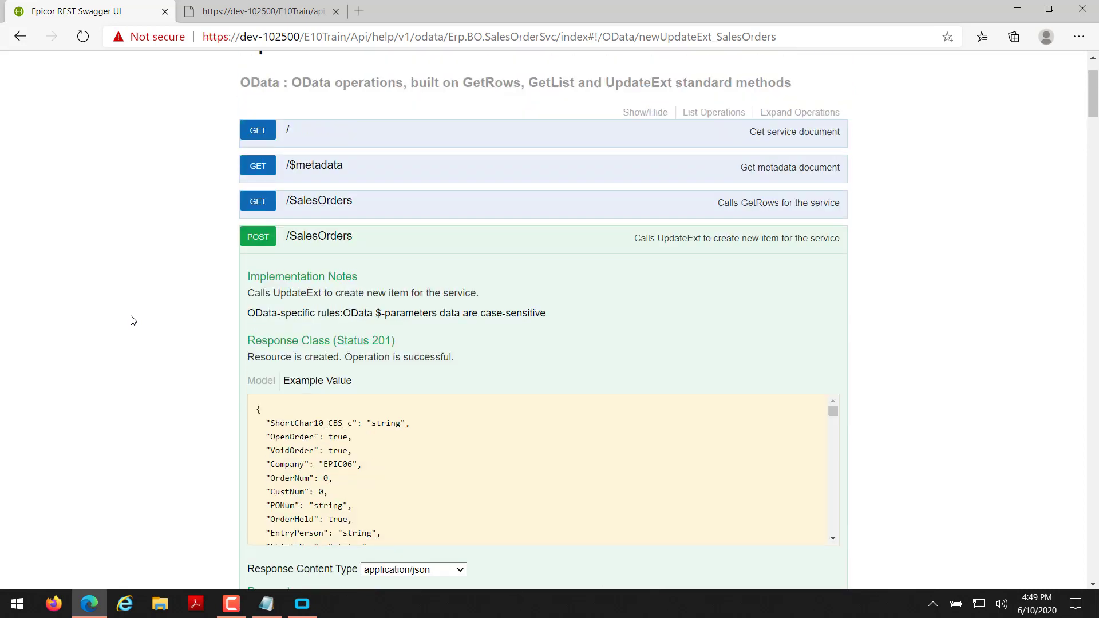
left_click(346, 302)
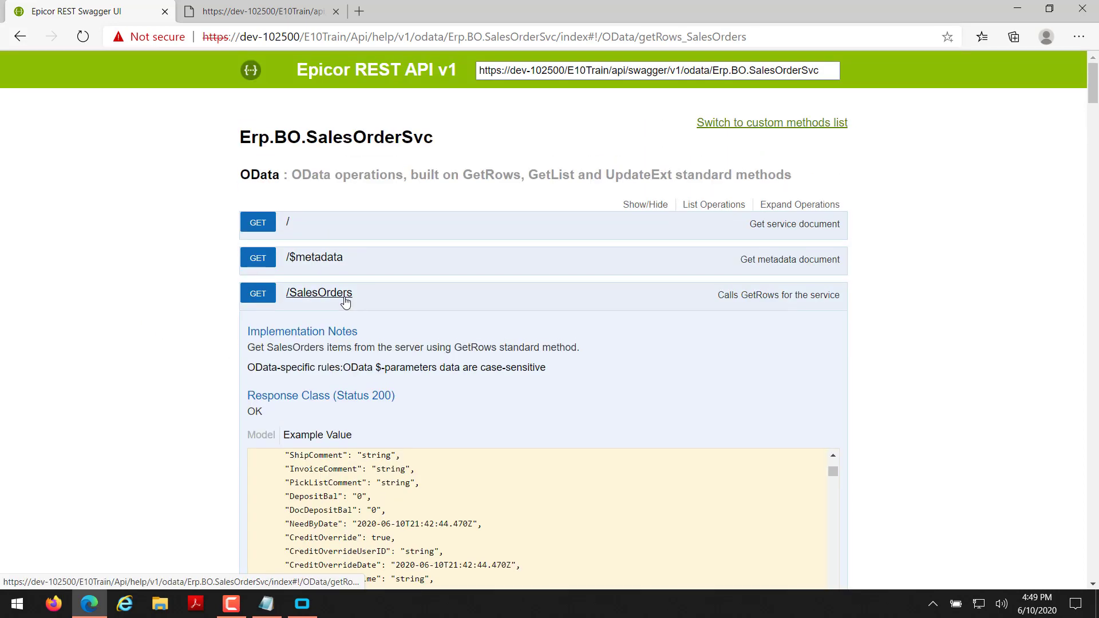
scroll(398, 273, "down", 10)
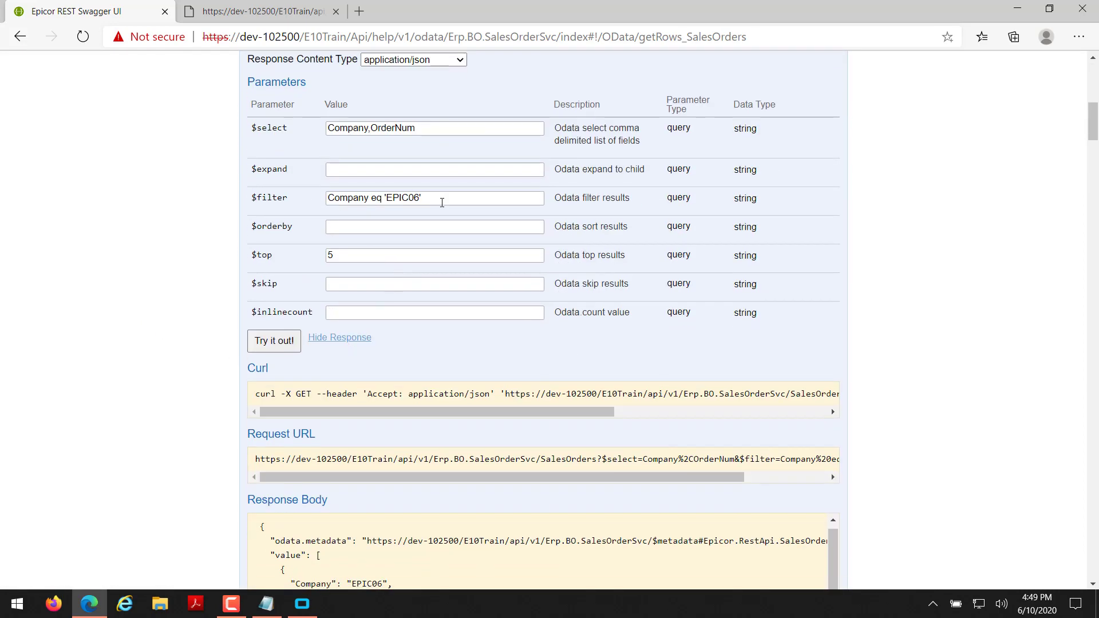
left_click_drag(436, 198, 162, 193)
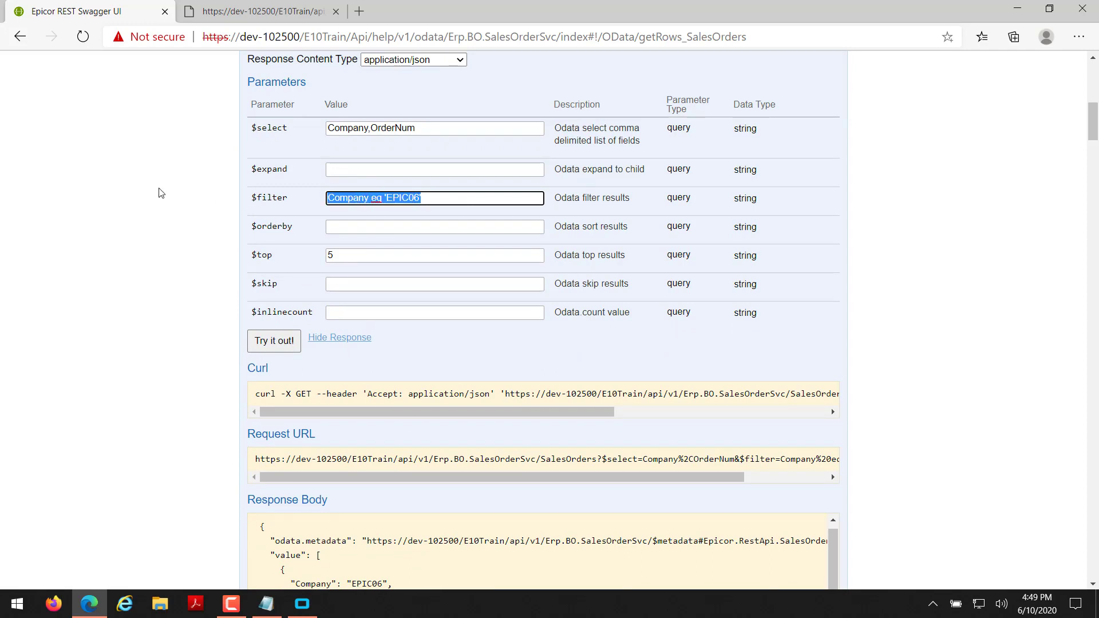
type("OrderNum ")
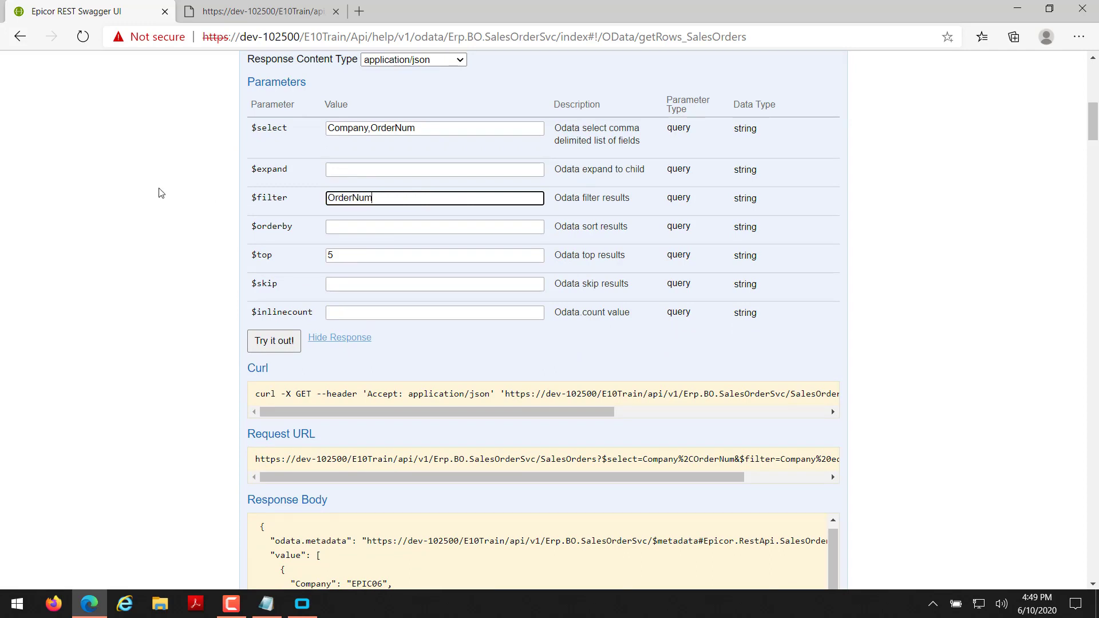
type("eq '")
type("5398")
left_click(284, 346)
Check the response returning only EPIC06 order 5398, then select the Company,OrderNum $select value
scroll(204, 344, "down", 4)
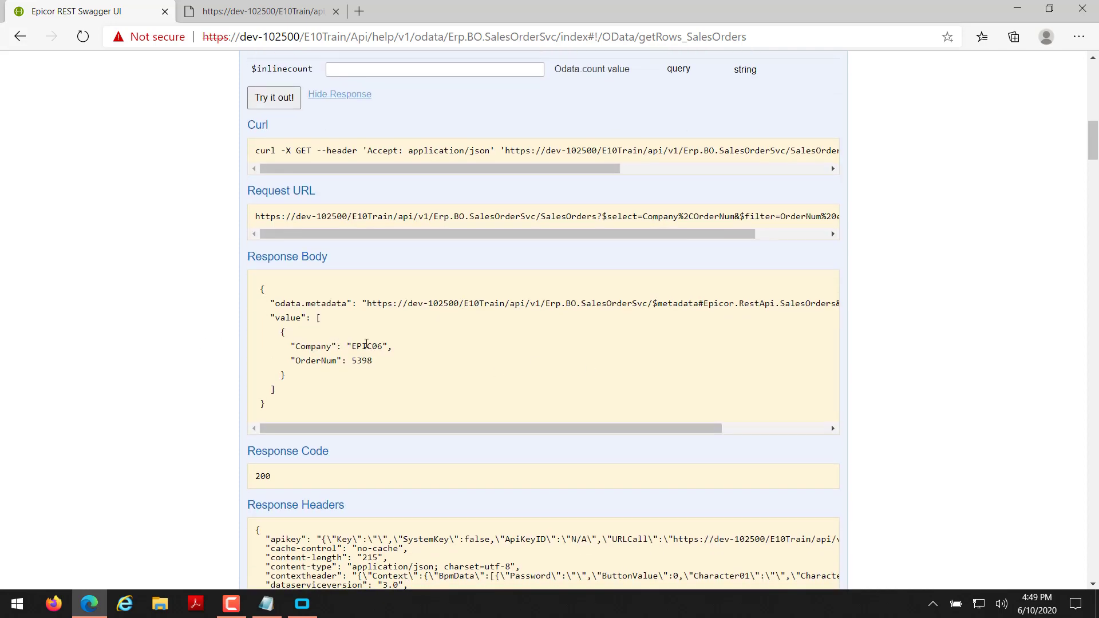
left_click_drag(373, 361, 250, 351)
left_click(420, 366)
left_click_drag(395, 361, 246, 334)
left_click(511, 368)
scroll(513, 370, "up", 2)
scroll(513, 369, "up", 3)
left_click_drag(429, 210, 286, 212)
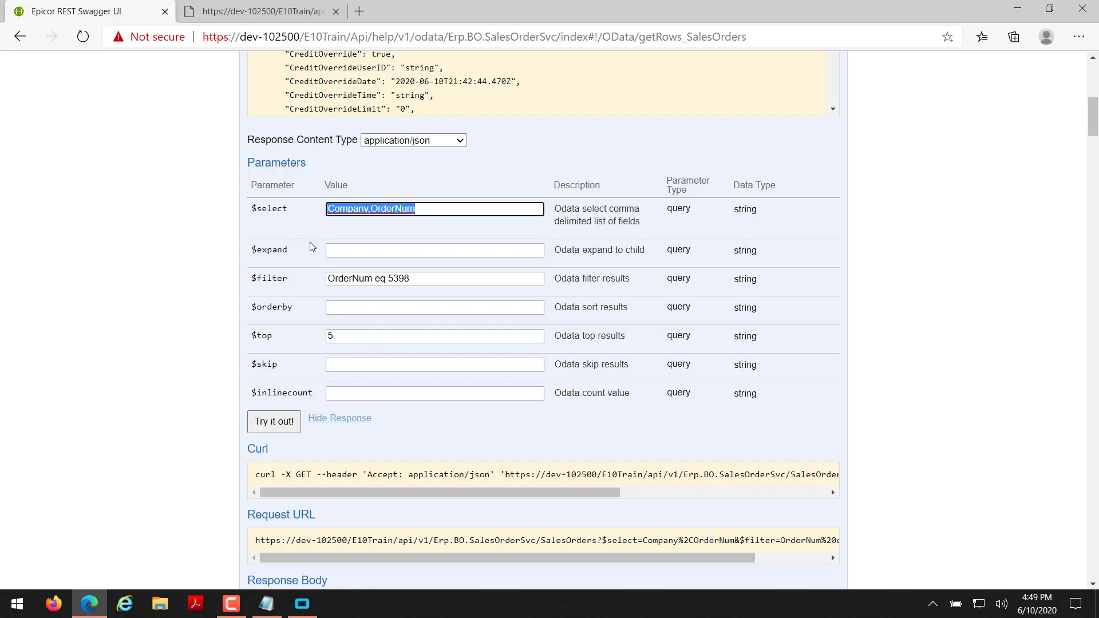
Clear $select and rerun, returning all fields of order 5398, including CustNum 24 and PONum LUNCH
key("Delete")
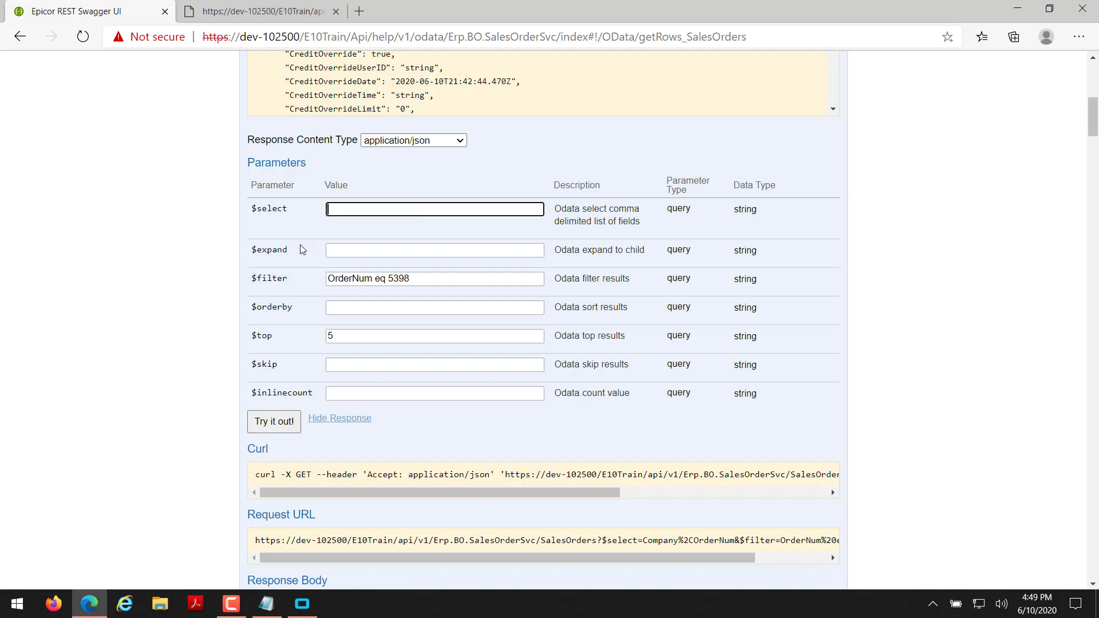
left_click(275, 421)
scroll(234, 345, "down", 10)
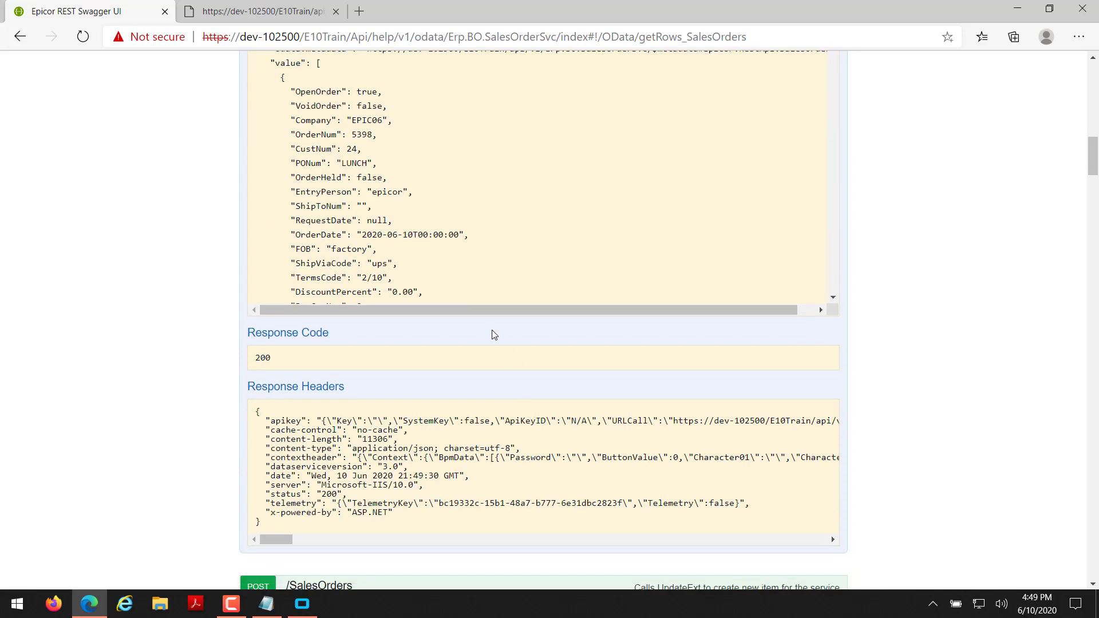
scroll(509, 349, "up", 3)
scroll(509, 350, "down", 10)
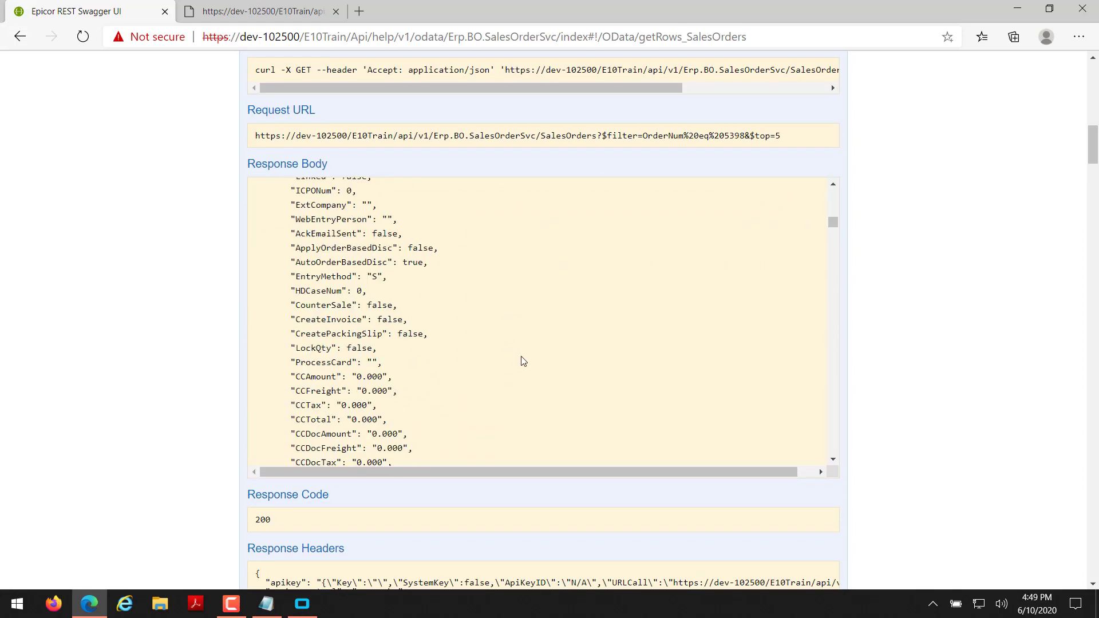
left_click_drag(1089, 164, 1075, 244)
scroll(1074, 244, "down", 3)
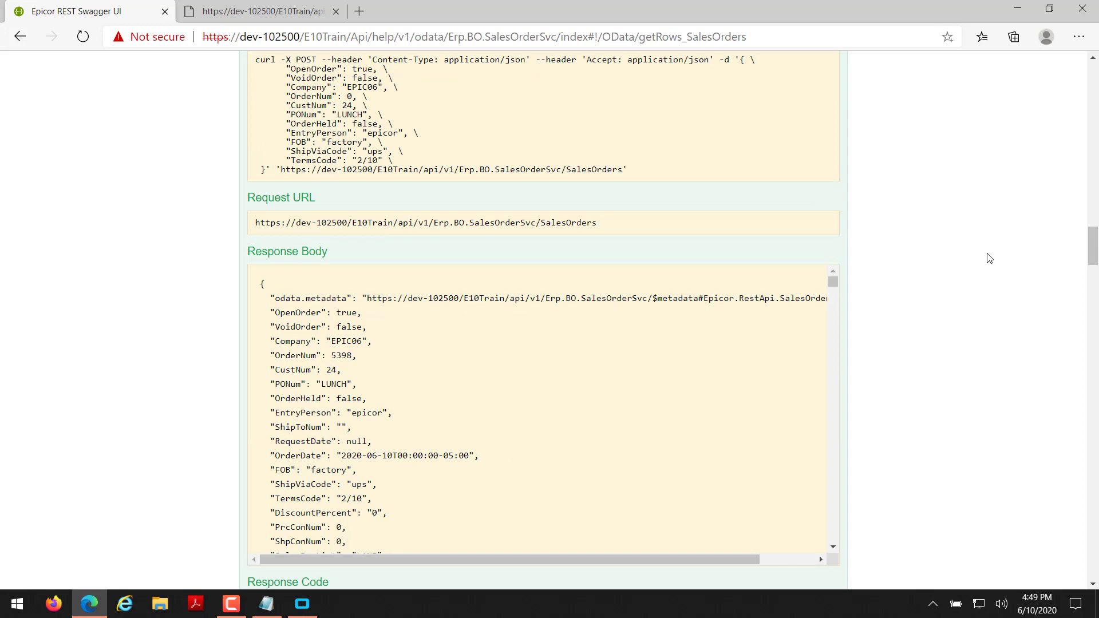